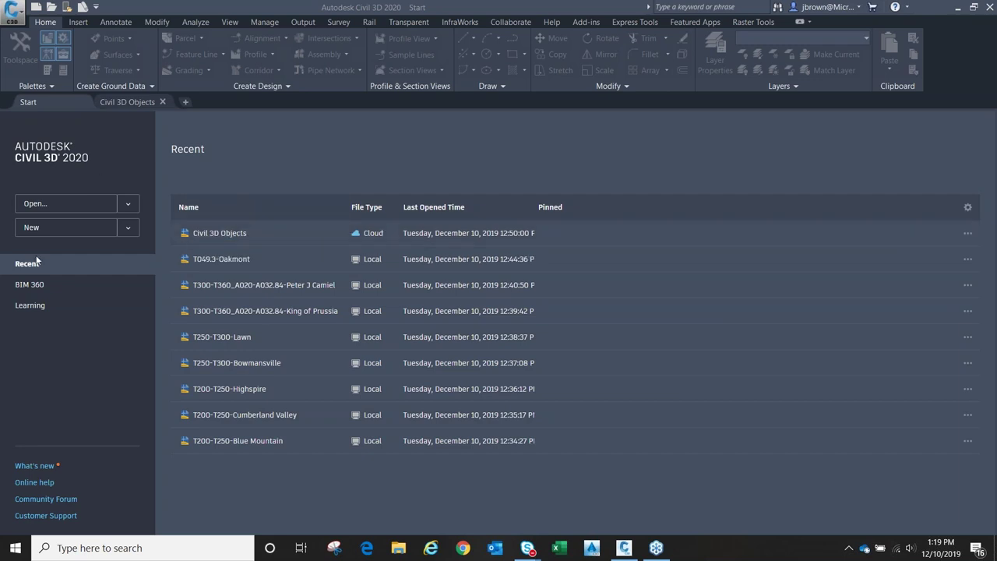
Step: Check the BIM 360 project list and the locked state of drawings in the NB_BIM 360 2019 Dataset's Civil & Infrastructure folder
left_click(30, 285)
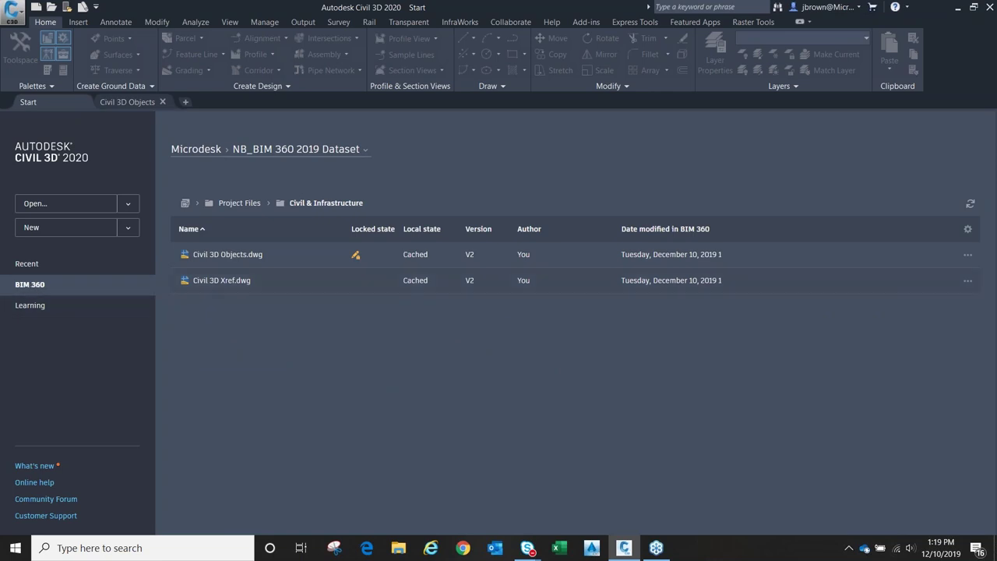
left_click(363, 150)
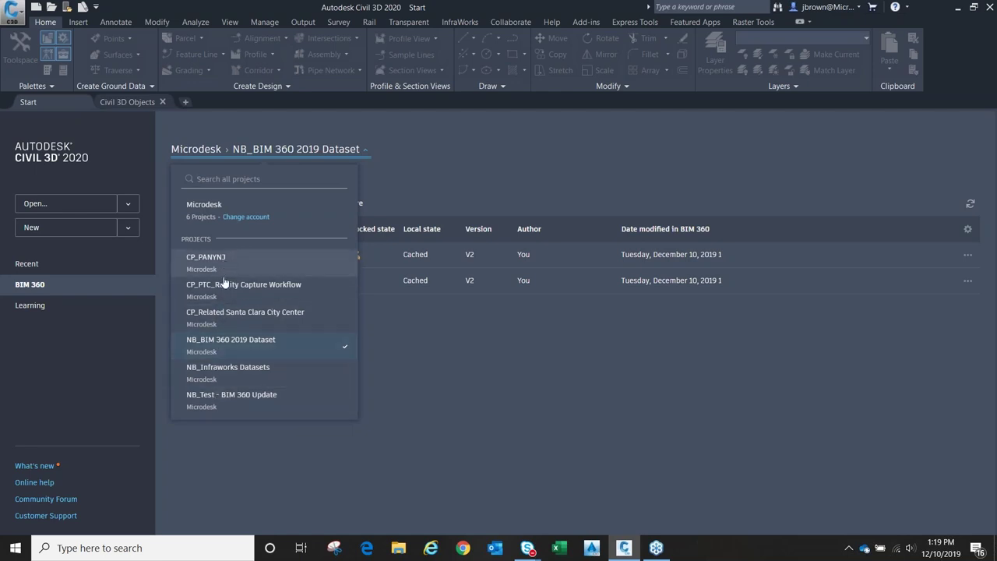
left_click(426, 157)
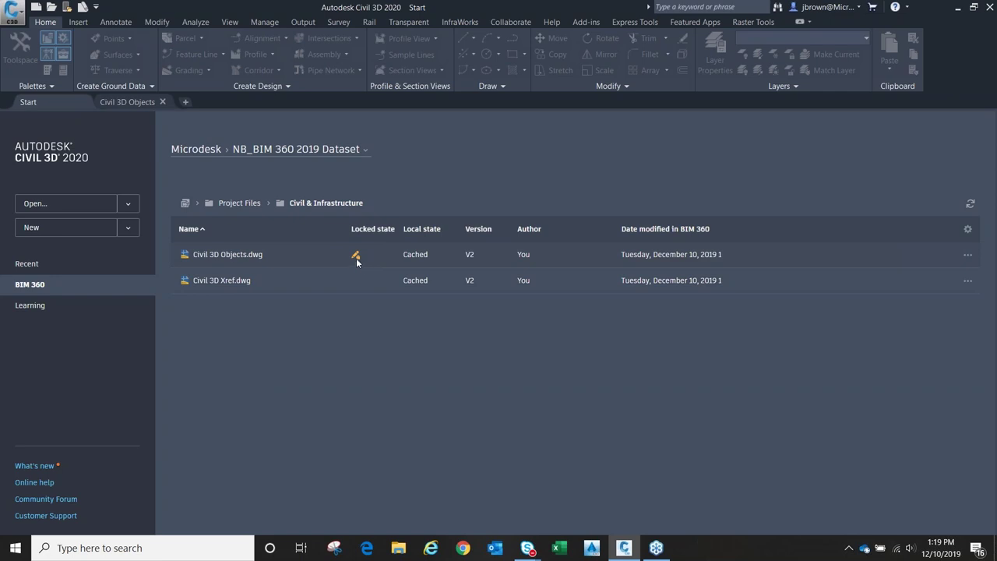
mouse_move(357, 262)
Step: In the Civil 3D Objects drawing, set the data shortcuts working folder to BIM 360, Microdesk, NB_BIM 360 2019 Dataset, Project Files, Civil & Infrastructure
left_click(129, 101)
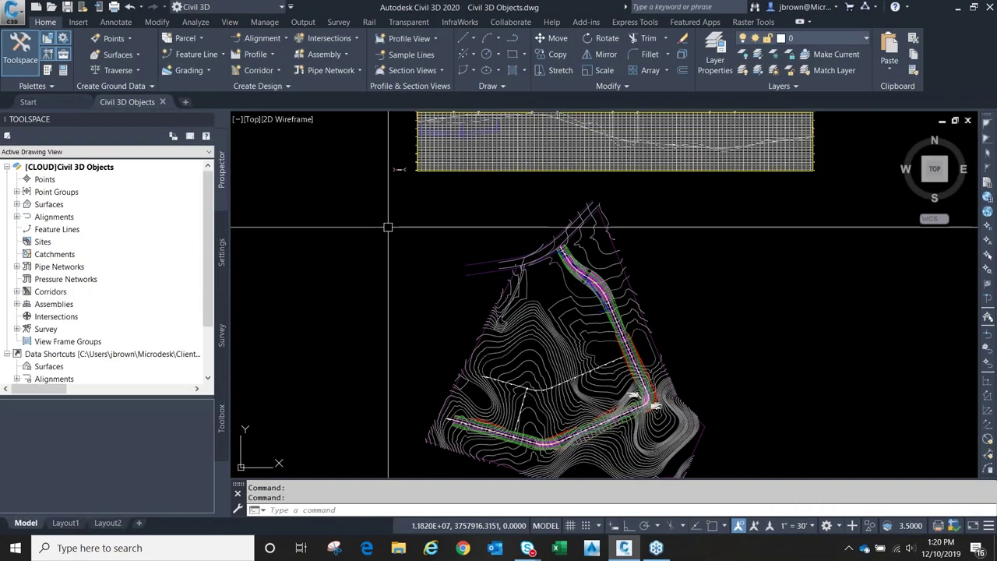
scroll(389, 218, "down", 2)
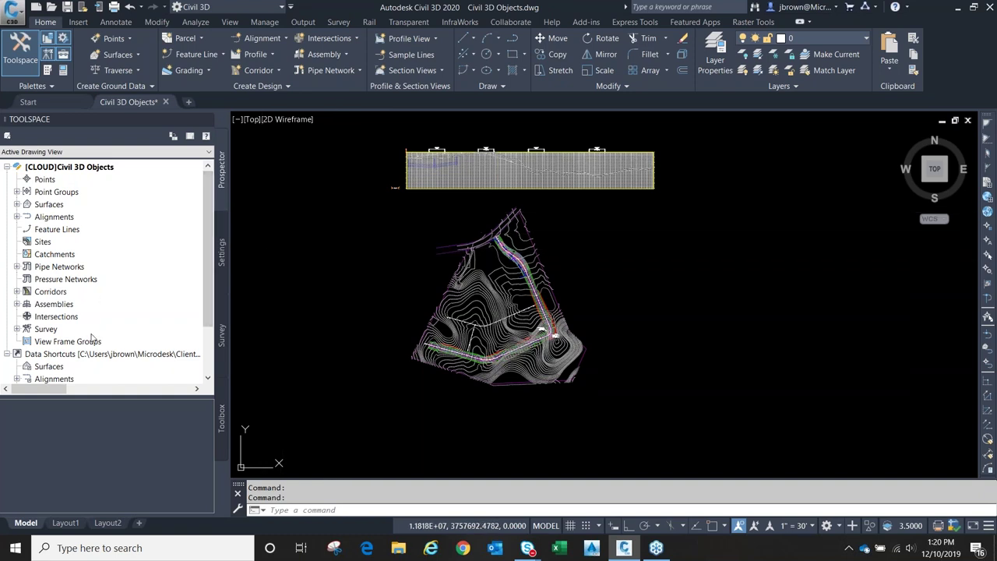
left_click(89, 357)
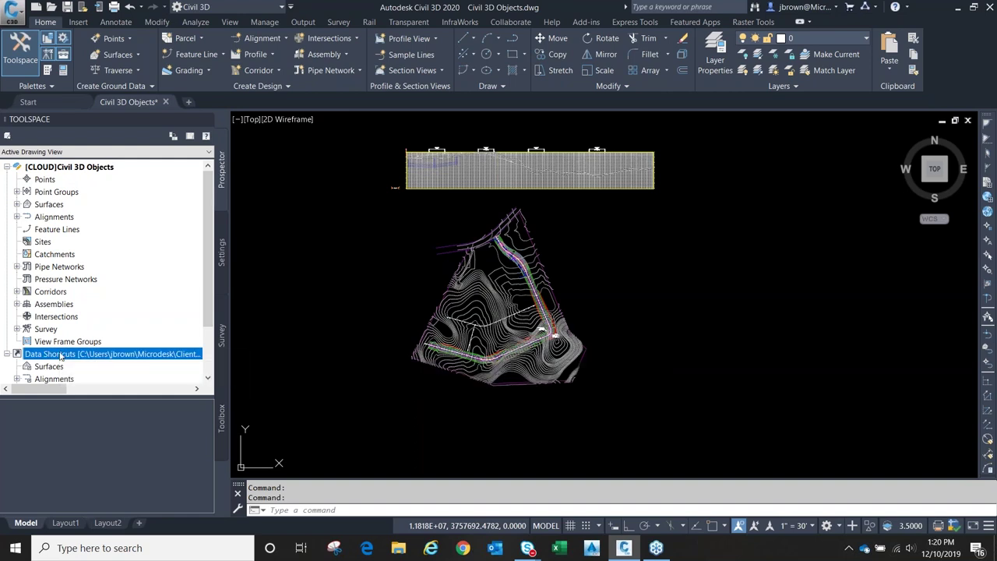
right_click(61, 354)
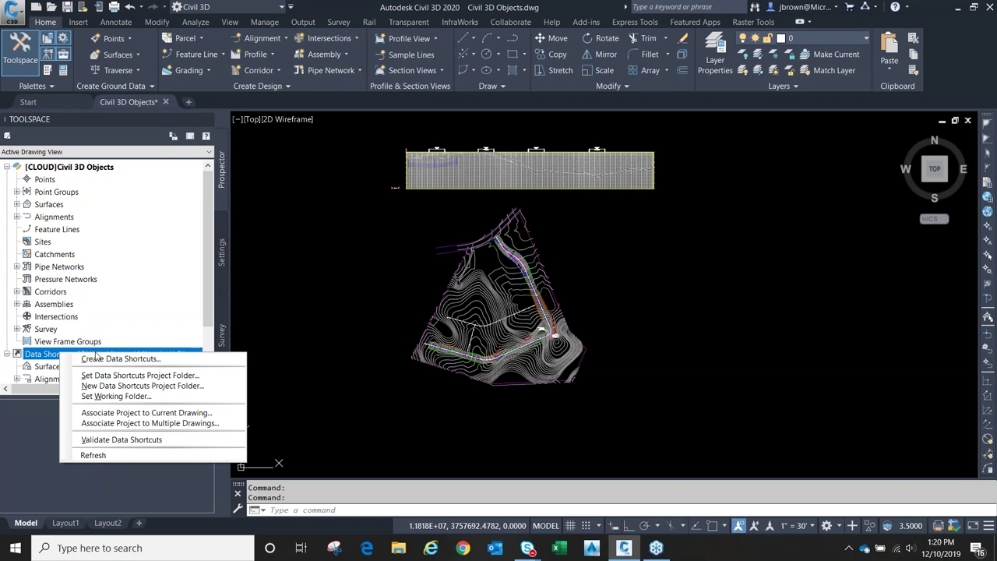
left_click(117, 396)
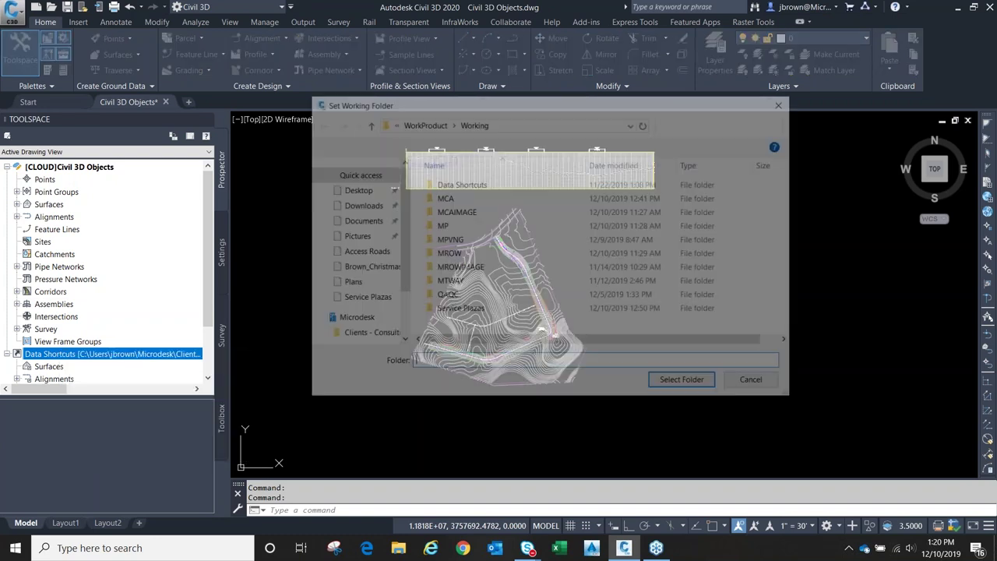
scroll(403, 218, "down", 4)
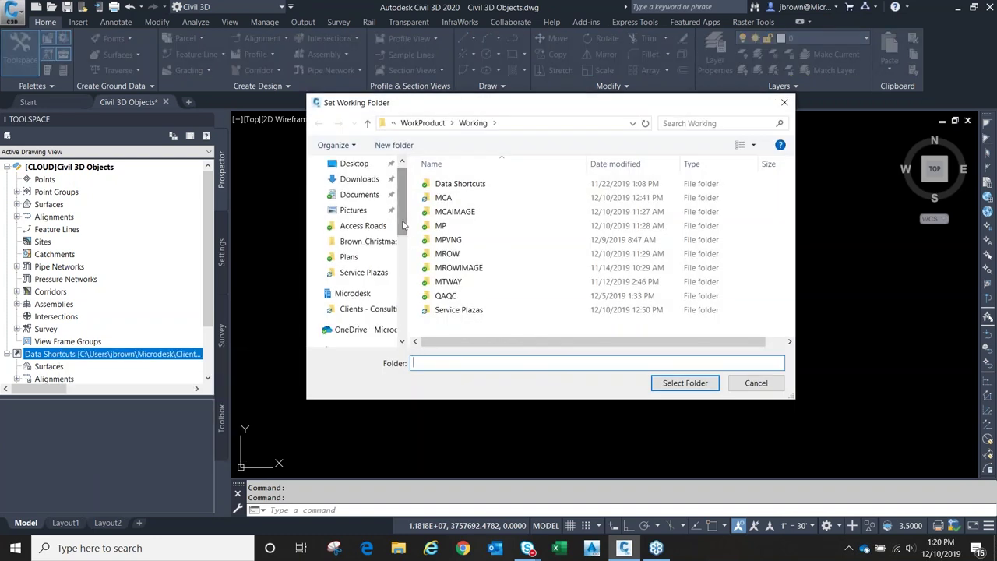
left_click(353, 274)
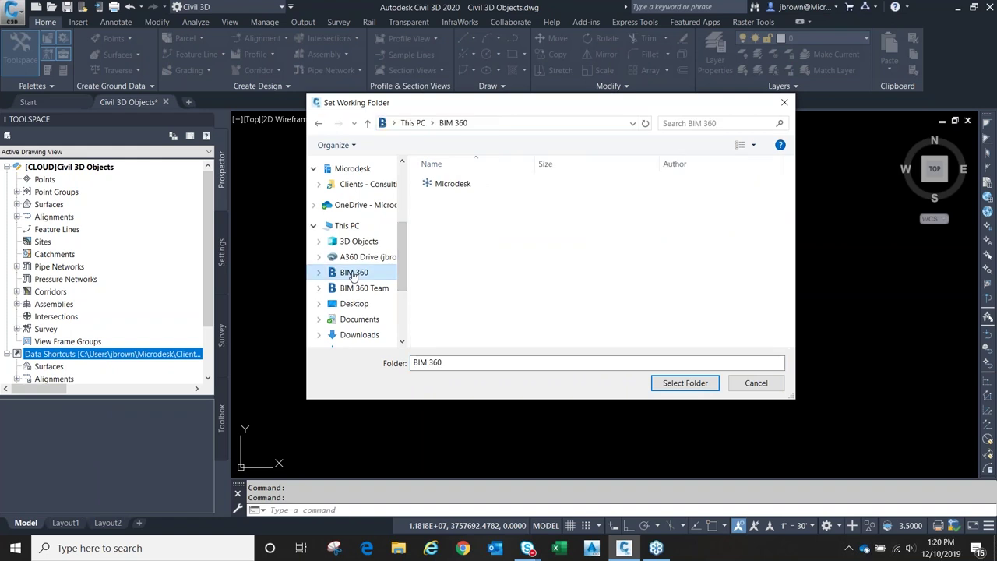
left_click(459, 187)
double_click(459, 185)
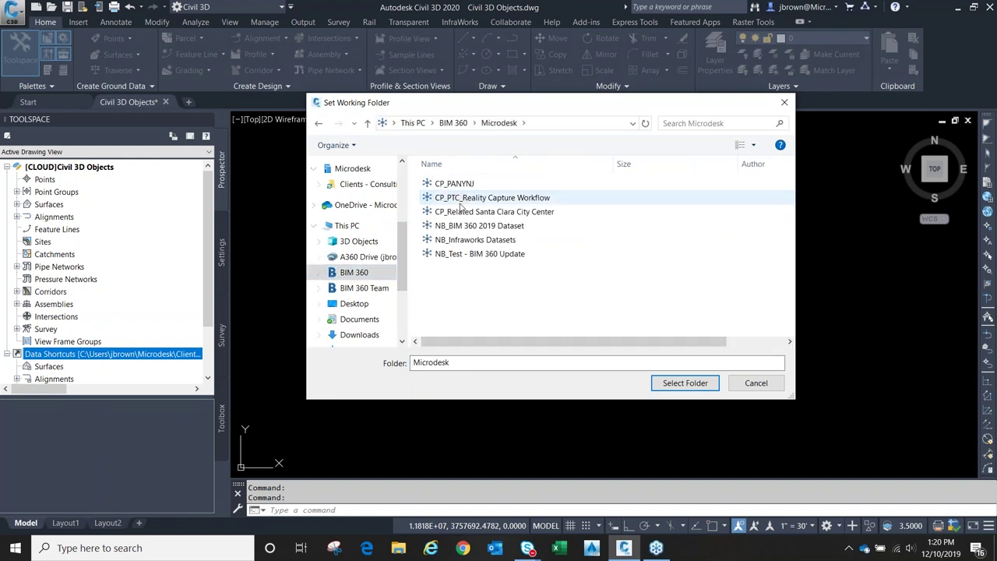
double_click(465, 224)
double_click(453, 185)
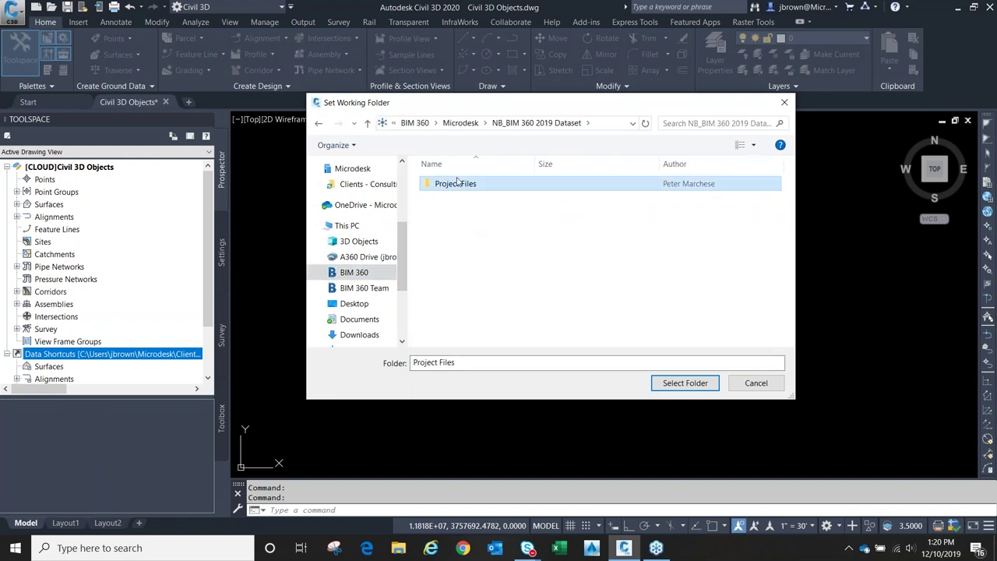
double_click(460, 212)
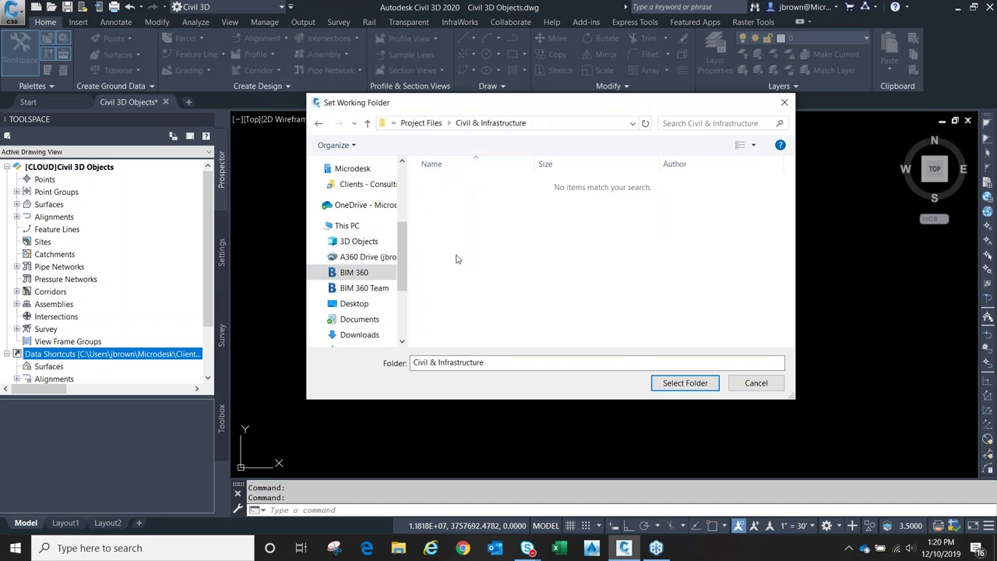
left_click(692, 387)
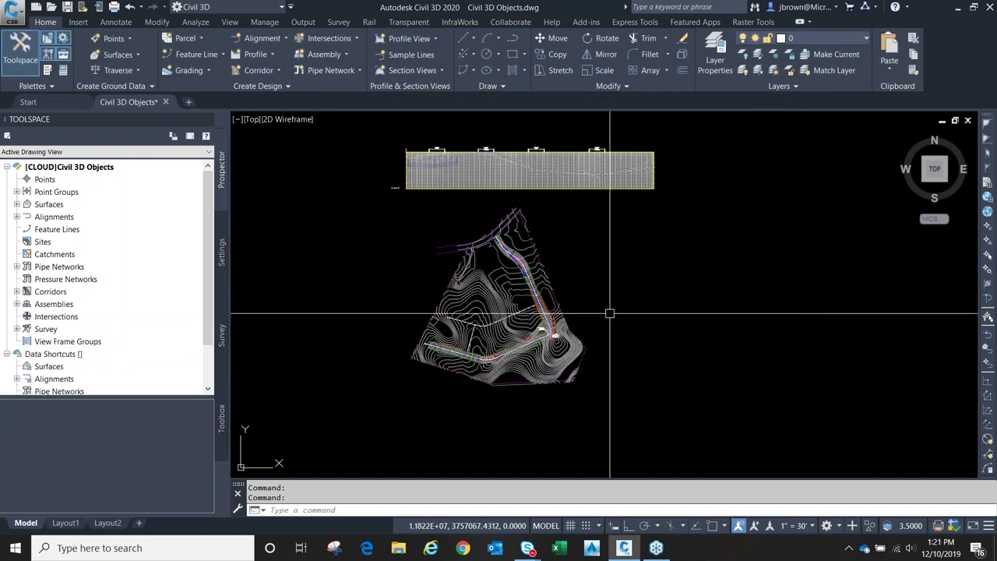
Step: Create a new data shortcuts project folder named "Data Shortcuts" without using a project template
left_click(65, 357)
right_click(65, 357)
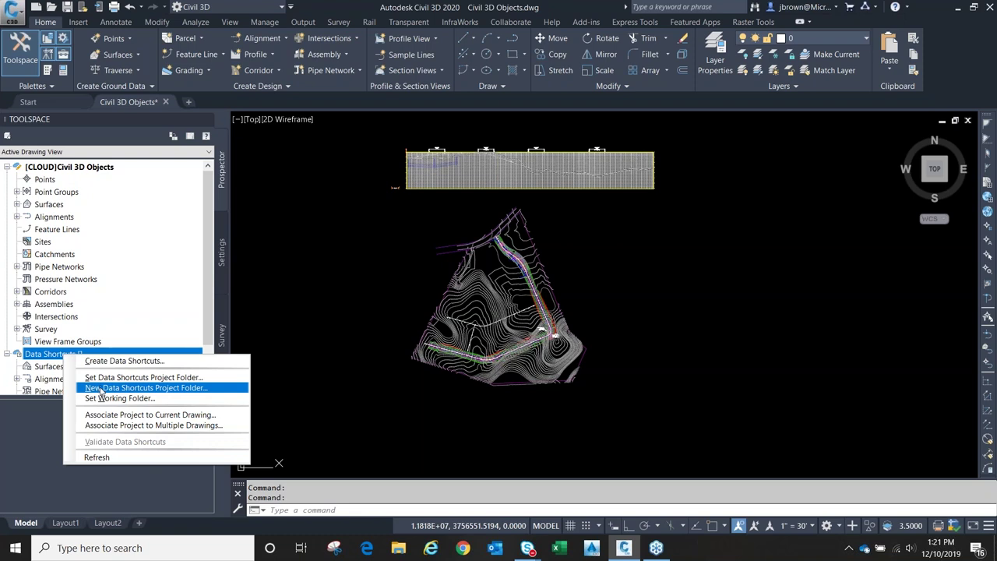
left_click(100, 388)
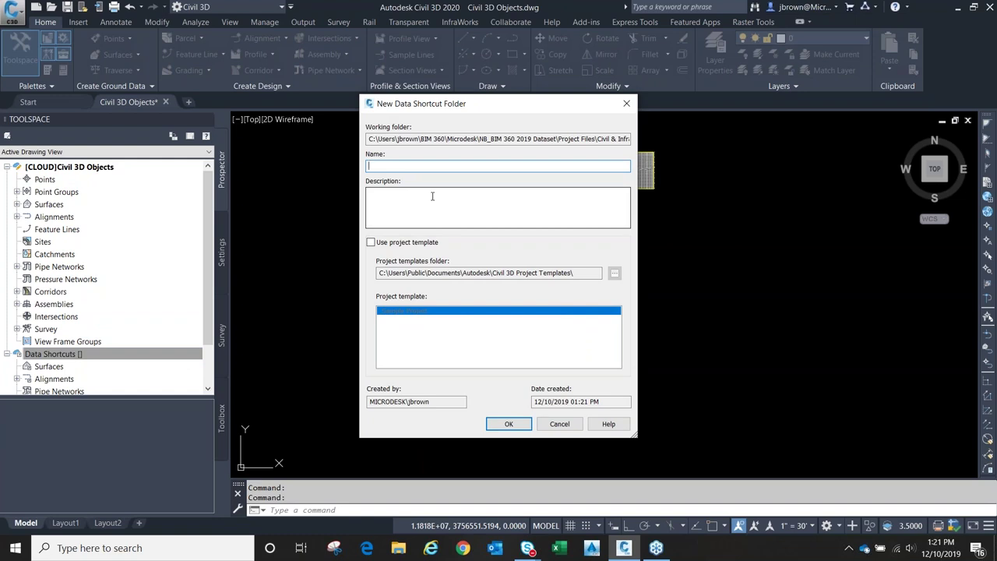
type("Data Shortcuts")
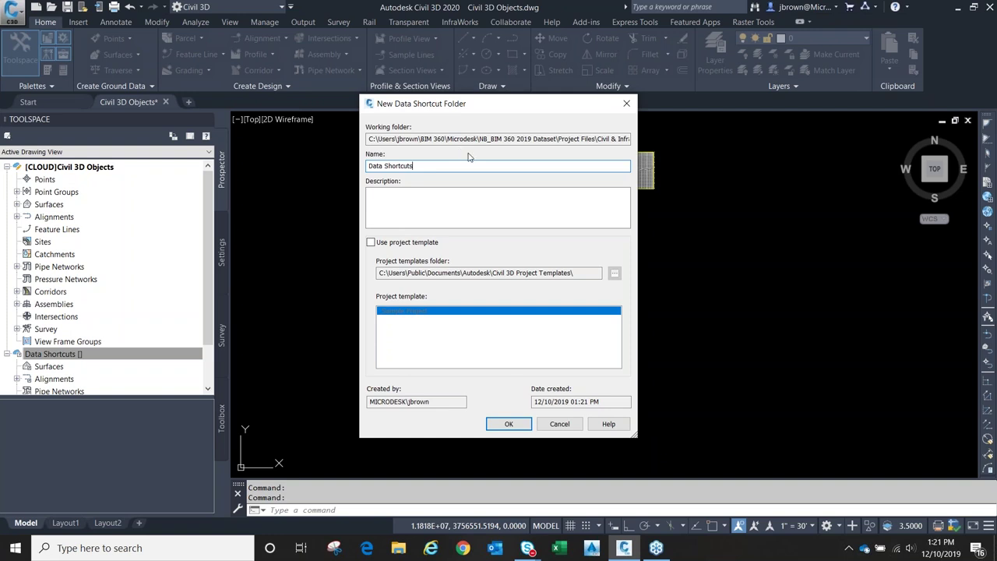
left_click(507, 424)
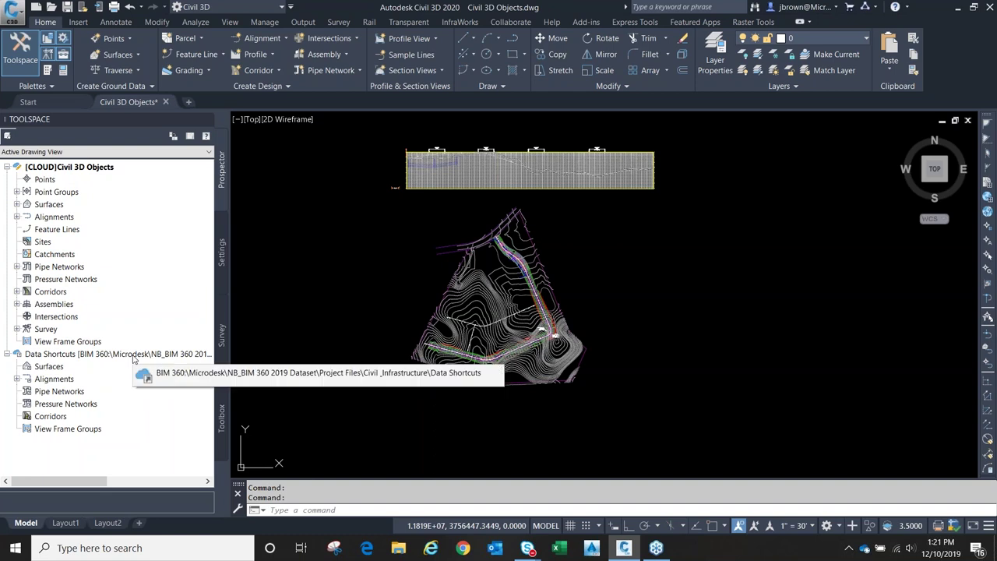
Step: Create data shortcuts for the Existing Ground surface and all alignments with their profiles
right_click(106, 356)
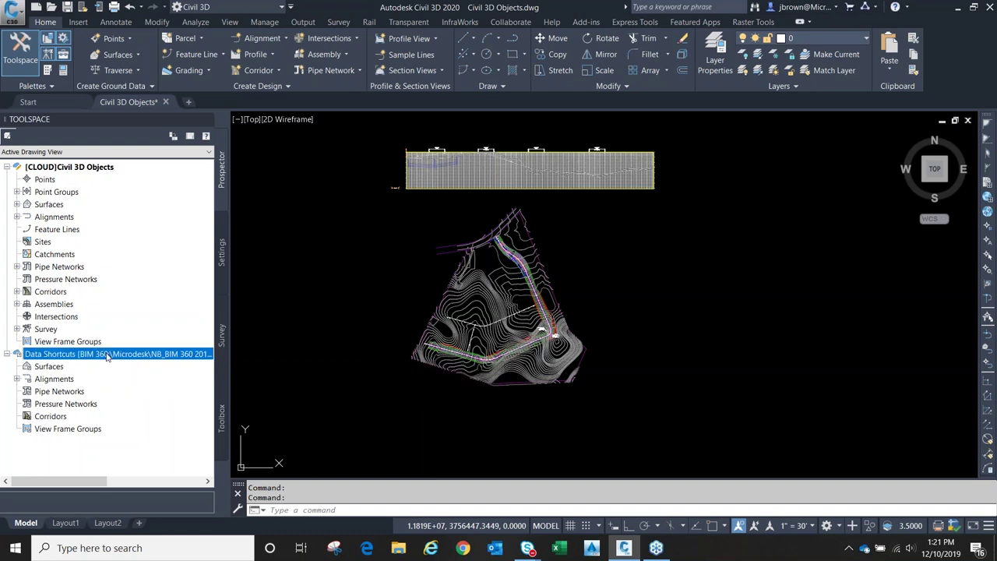
left_click(167, 359)
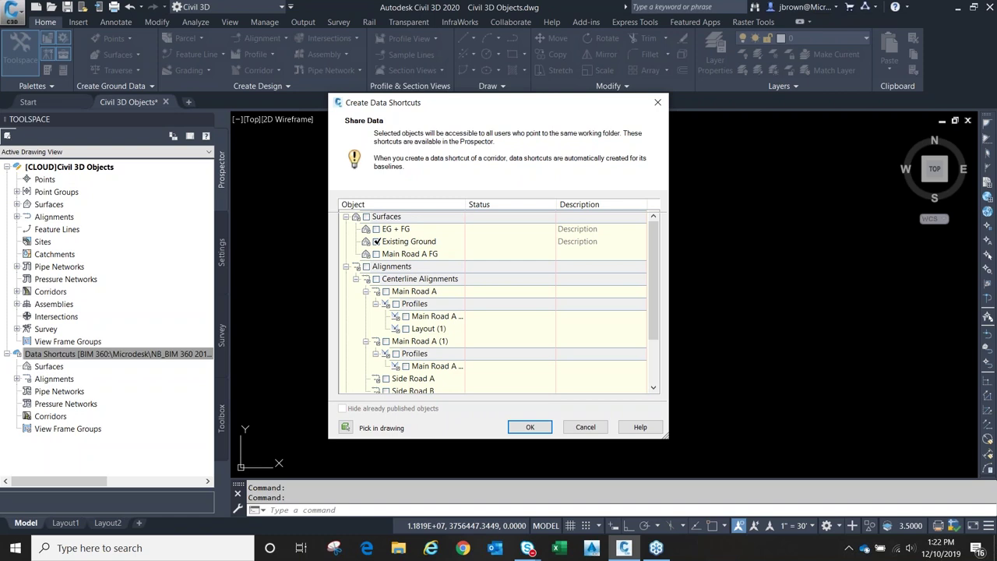
left_click(459, 243)
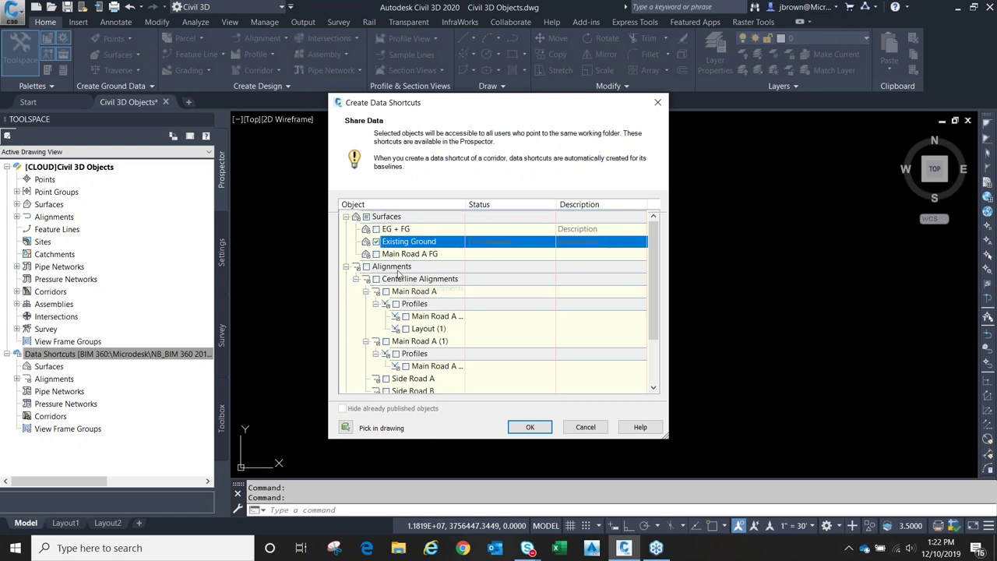
left_click(366, 266)
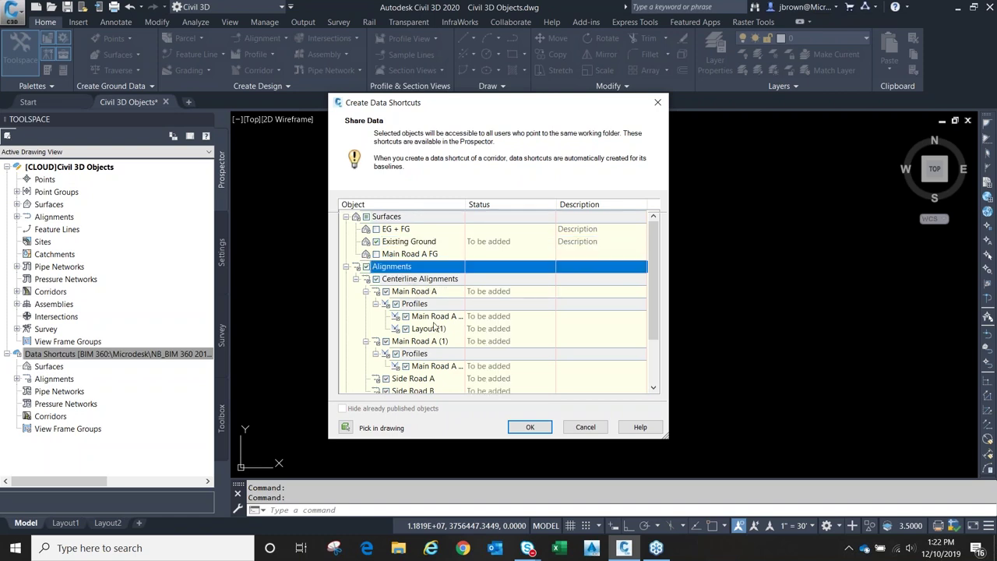
scroll(435, 324, "down", 2)
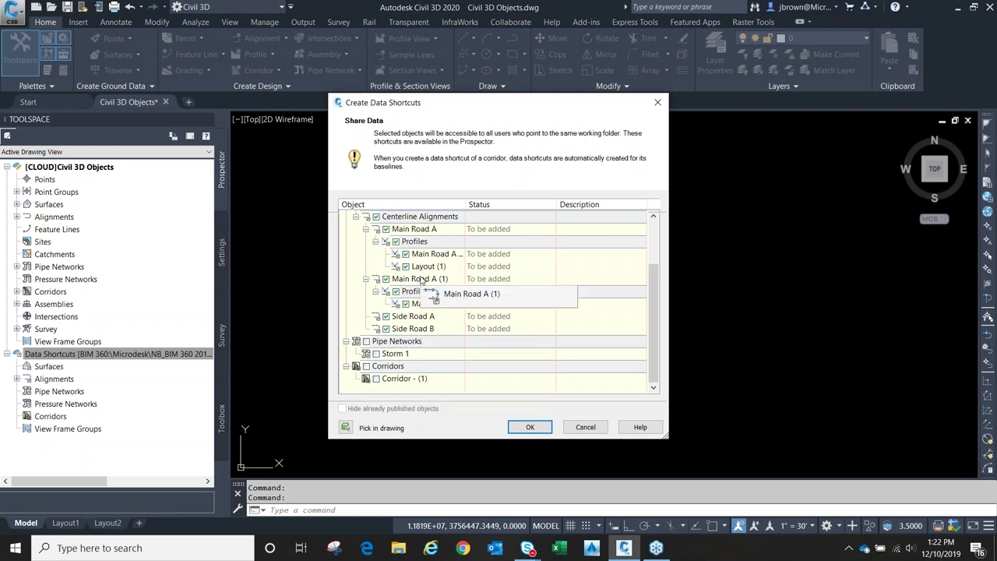
left_click(530, 427)
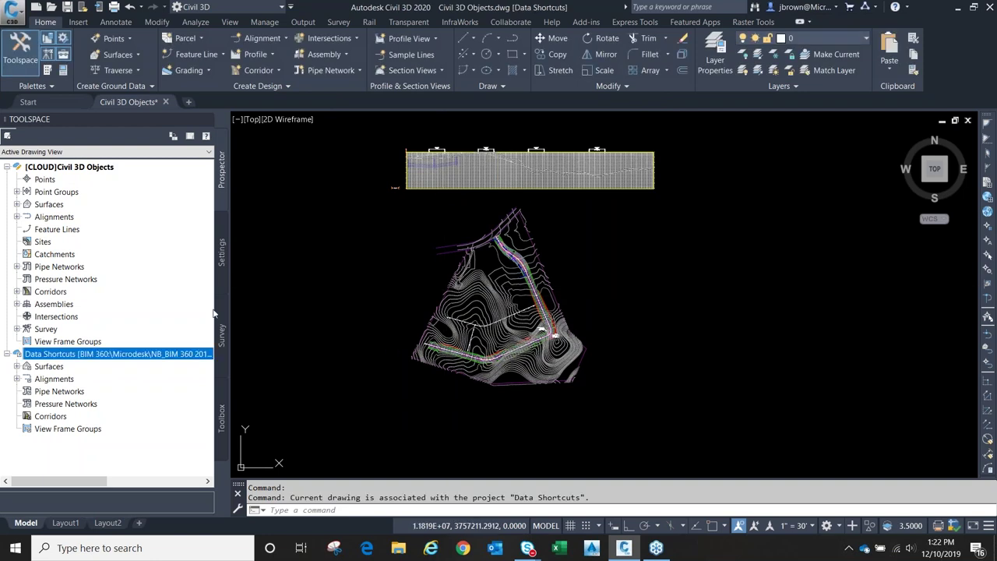
Step: Inspect the surface and centerline alignment entries under the project's data shortcuts
left_click(17, 367)
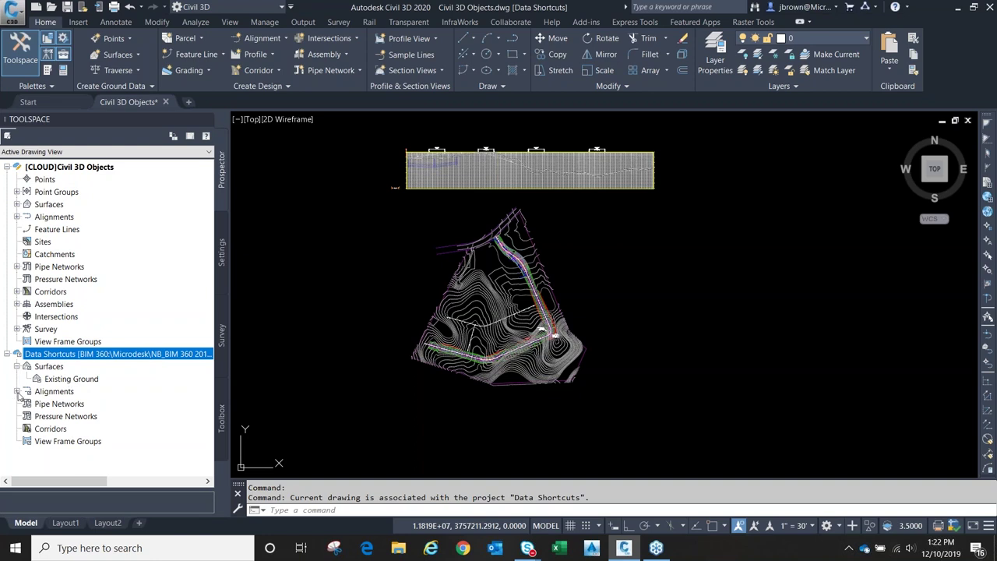
left_click(16, 392)
left_click(27, 404)
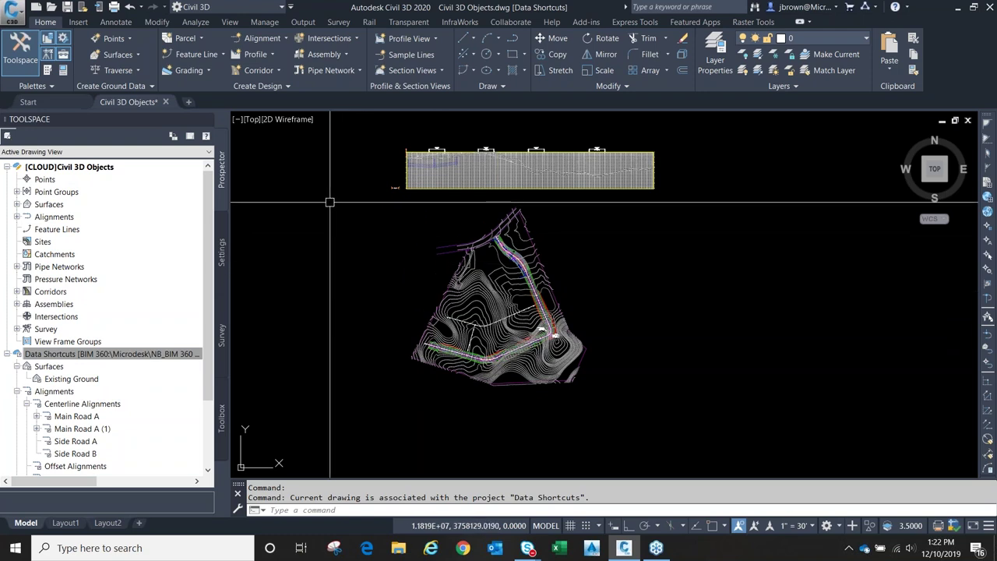
Step: In the Civil 3D Xref drawing, create a reference to the Existing Ground surface shortcut using the Contours 1' and 5' (Background) style
left_click(52, 102)
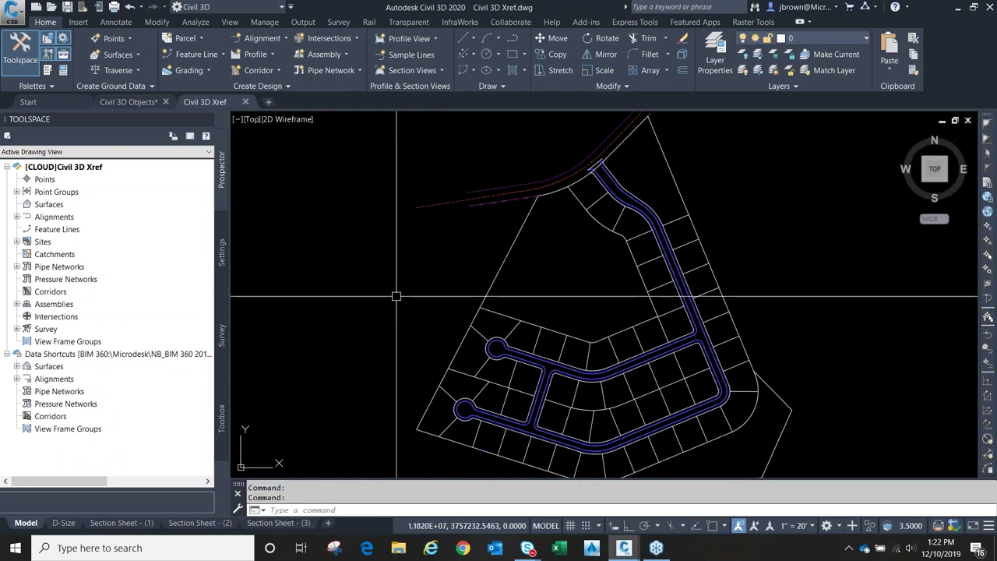
left_click(17, 366)
right_click(57, 379)
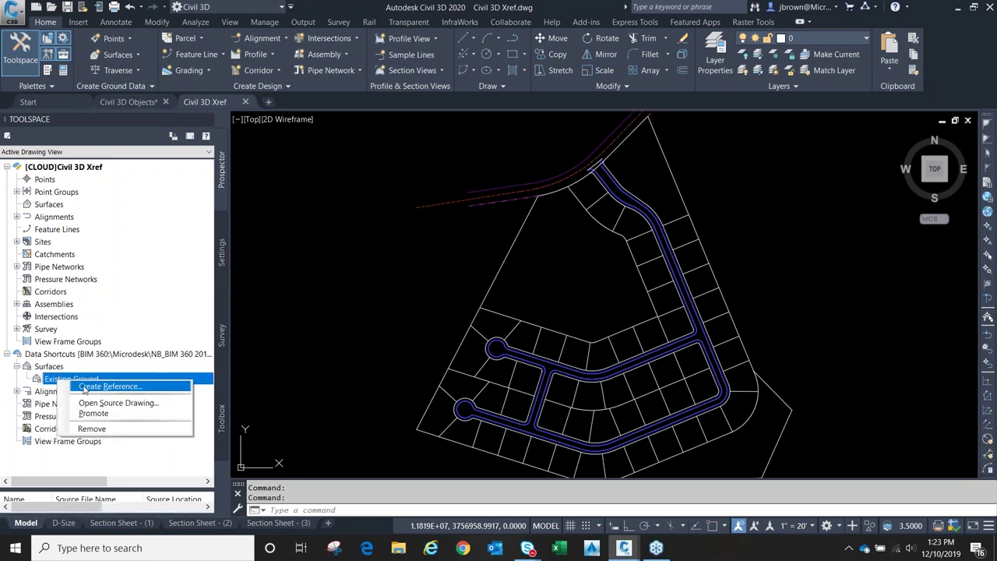
left_click(109, 386)
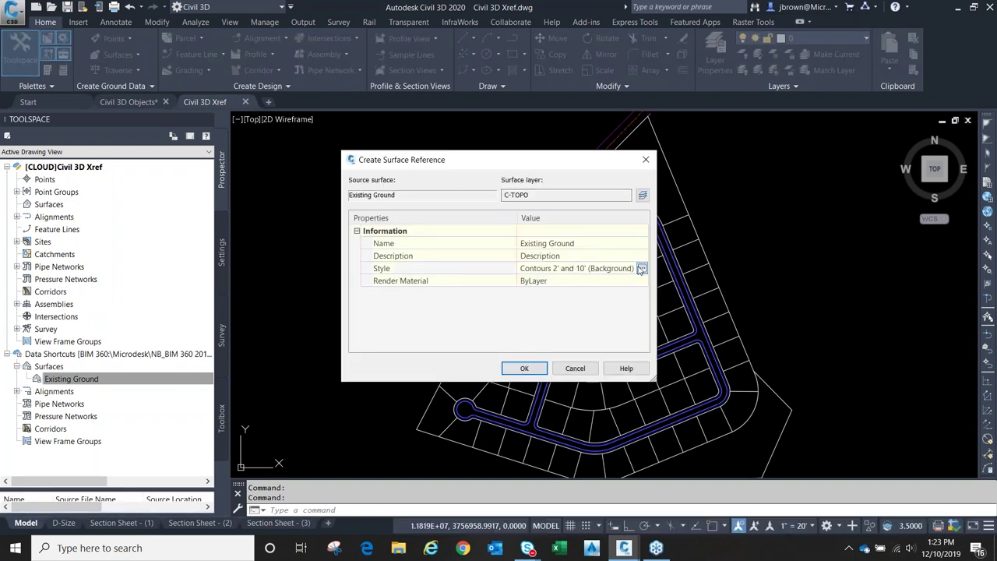
left_click(641, 268)
left_click(522, 264)
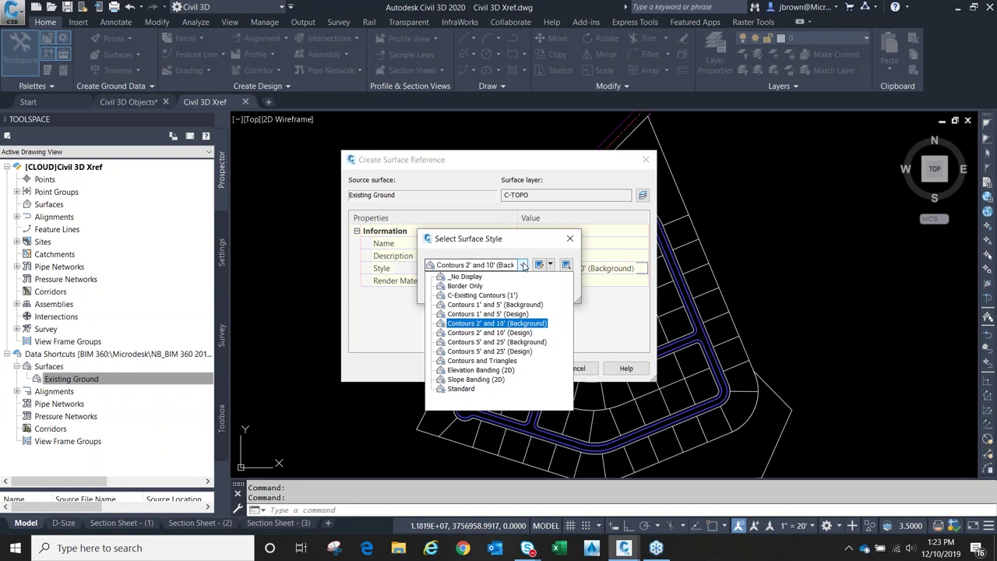
left_click(517, 306)
left_click(448, 289)
left_click(520, 368)
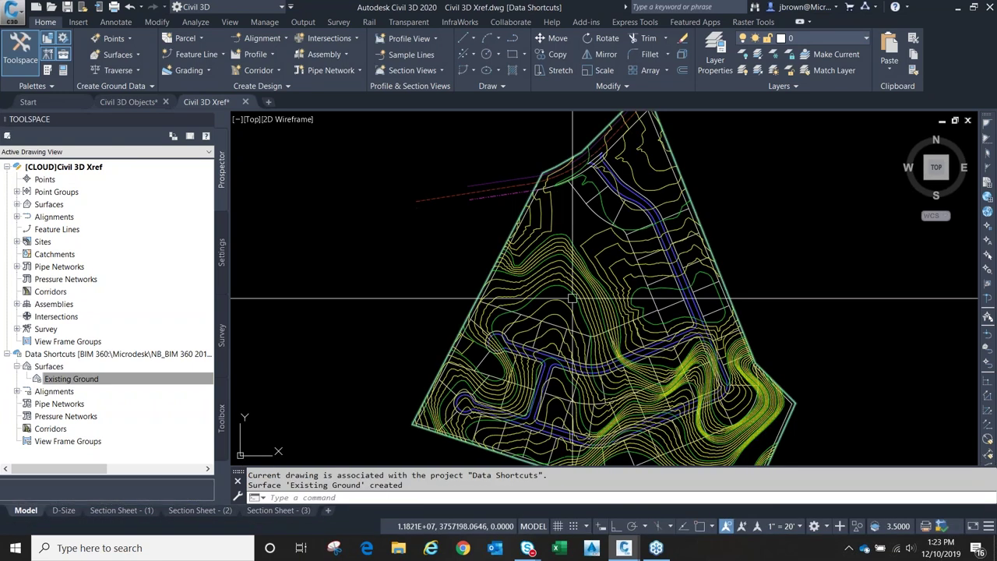
scroll(383, 273, "down", 2)
Step: Create a reference to the Main Road A centerline alignment from the data shortcuts
left_click(77, 377)
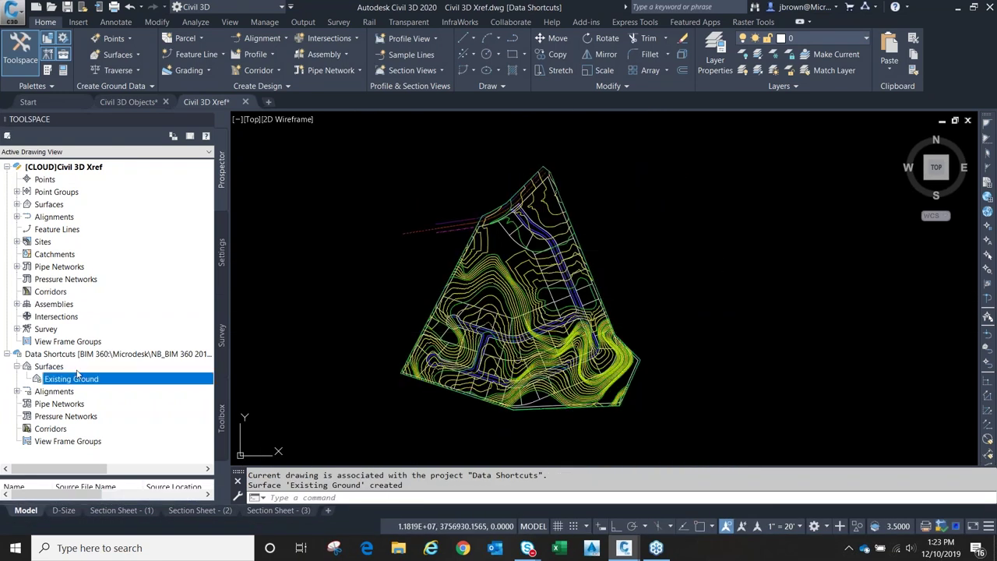
left_click(17, 392)
left_click(27, 404)
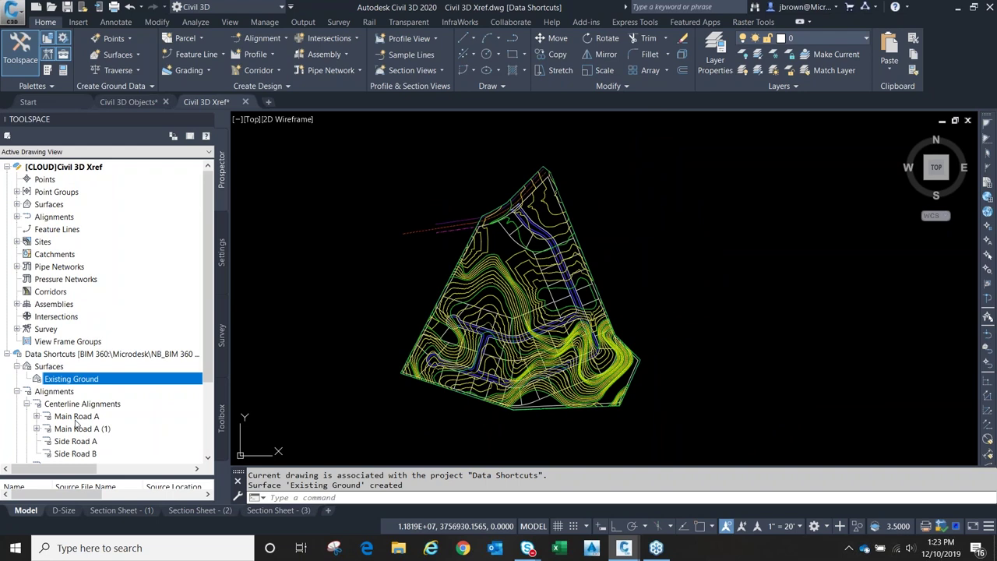
left_click(76, 416)
right_click(76, 416)
left_click(446, 408)
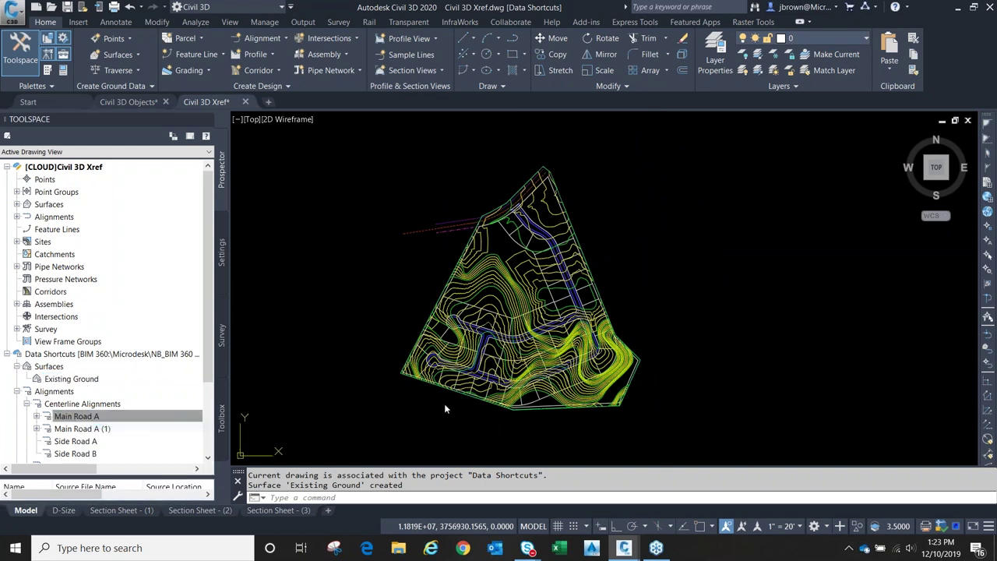
left_click(445, 393)
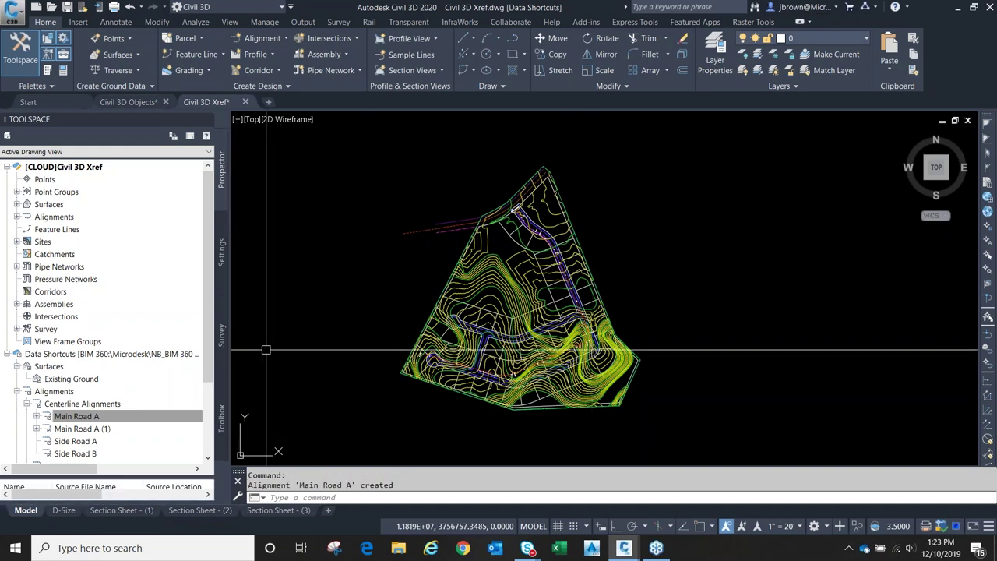
Step: Create a reference to the Side Road A centerline alignment with the Proposed style and the All Labels label set
scroll(445, 285, "down", 1)
middle_click_drag(445, 286, 494, 201)
scroll(421, 267, "up", 2)
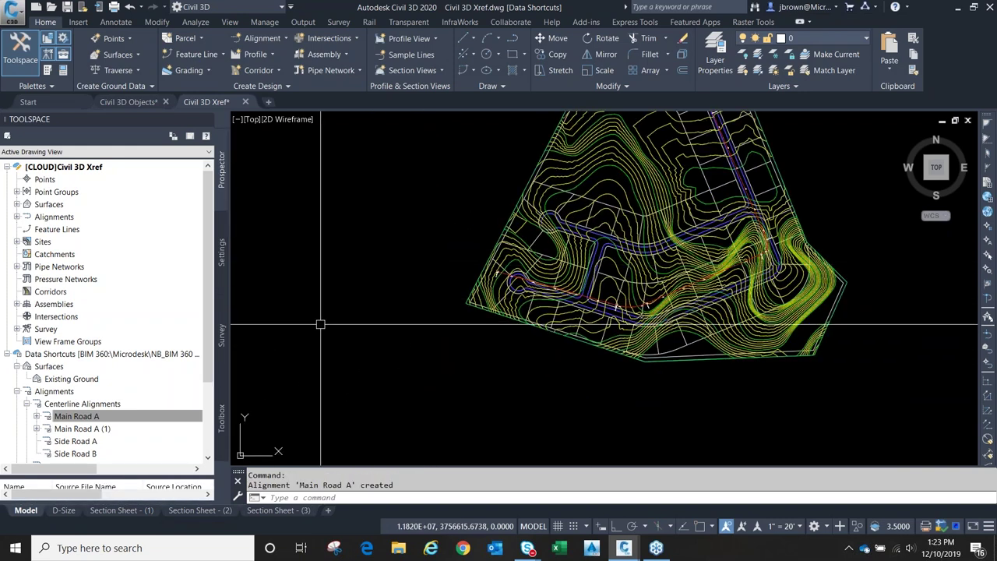
left_click(94, 442)
right_click(93, 442)
left_click(132, 449)
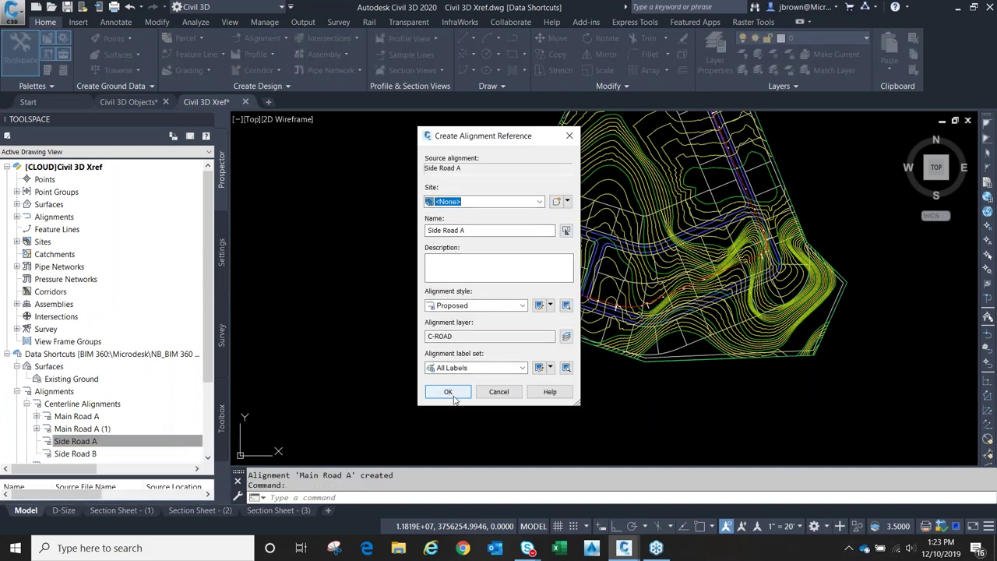
left_click(449, 392)
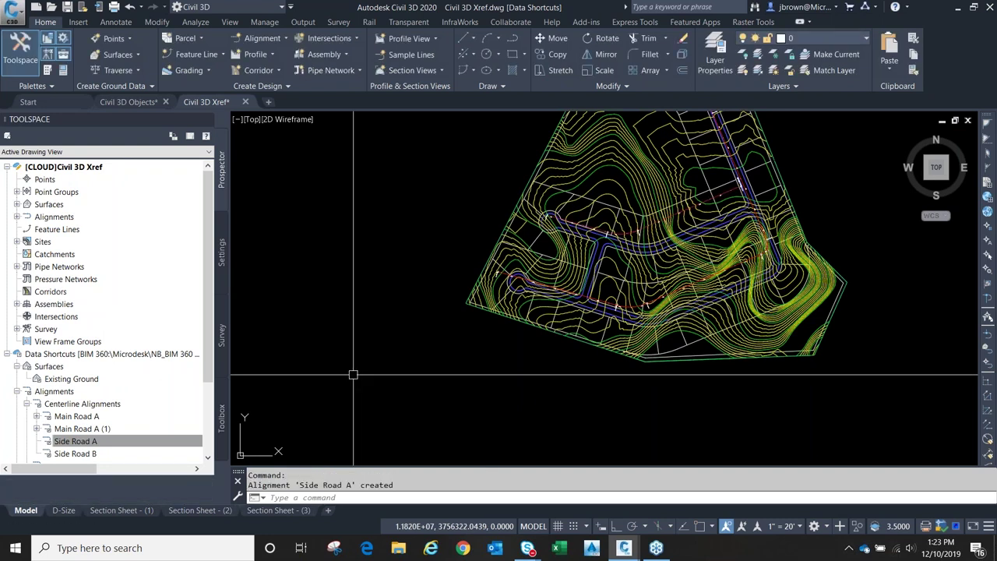
Step: Create a reference to the Side Road B centerline alignment from the data shortcuts
left_click(85, 453)
right_click(93, 455)
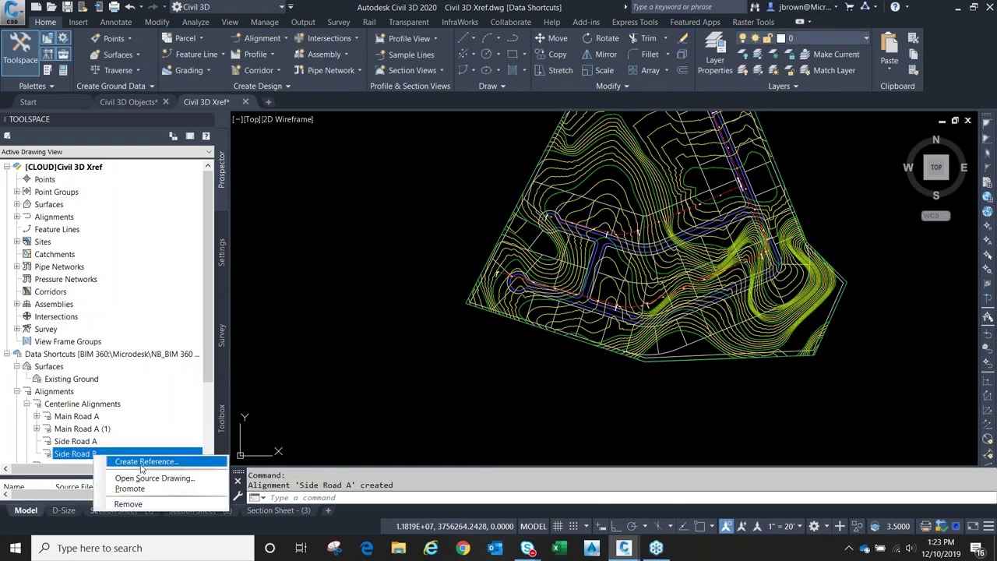
left_click(144, 461)
left_click(447, 392)
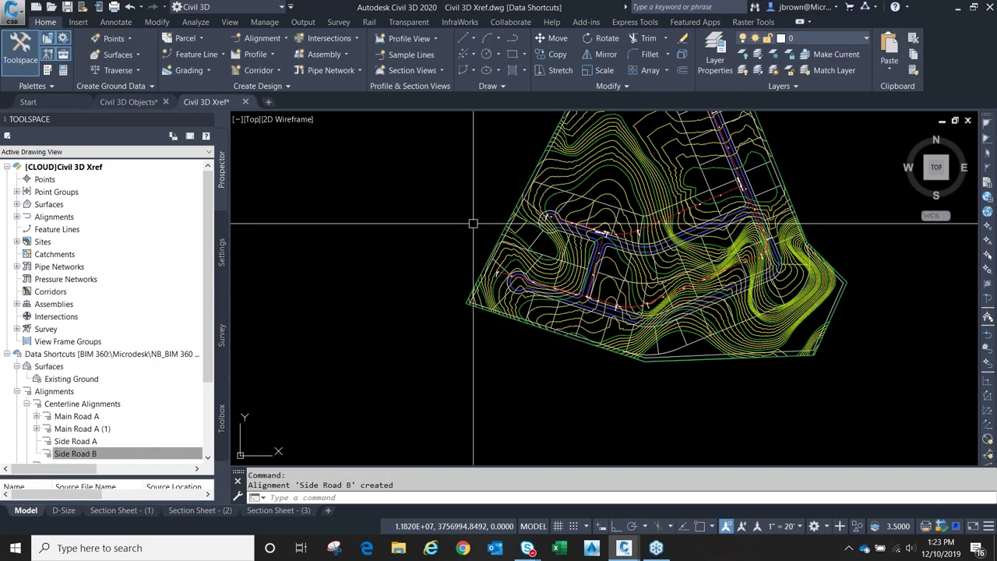
middle_click_drag(473, 223, 393, 292)
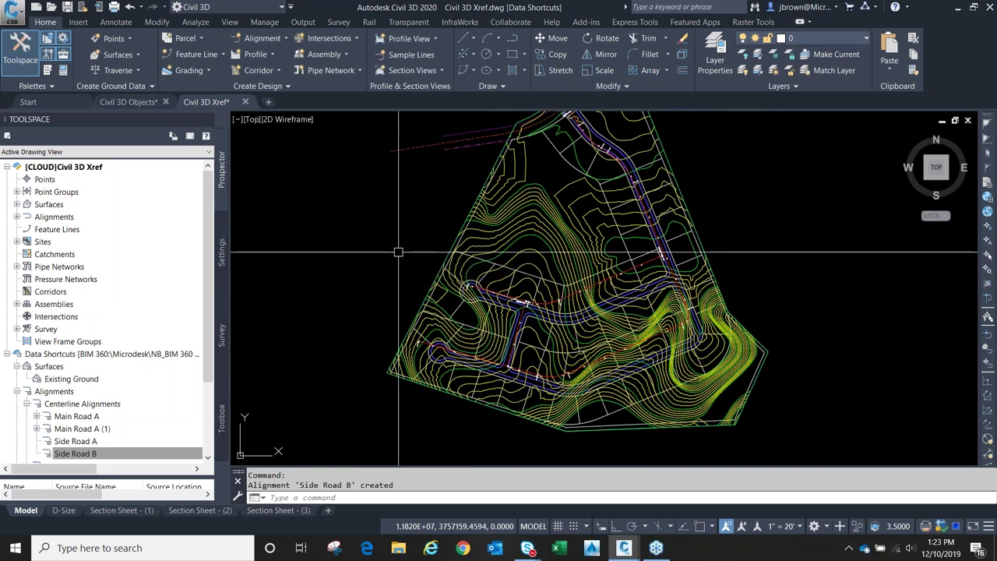
scroll(421, 249, "down", 3)
middle_click_drag(423, 226, 425, 242)
Step: In the Civil 3D Objects drawing, stretch the western end of the Side Road A alignment northeast to a new point
left_click(129, 102)
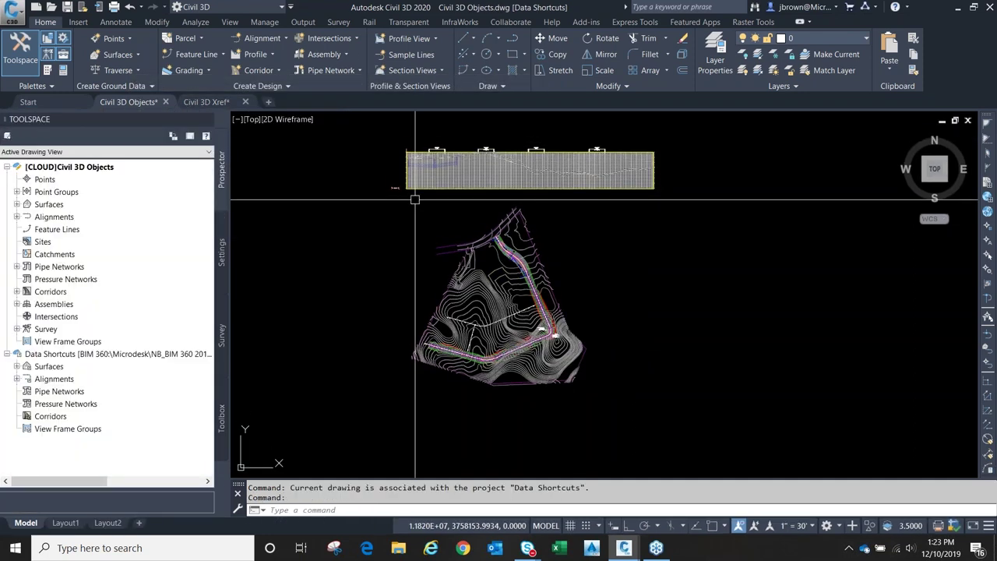
scroll(421, 315, "up", 5)
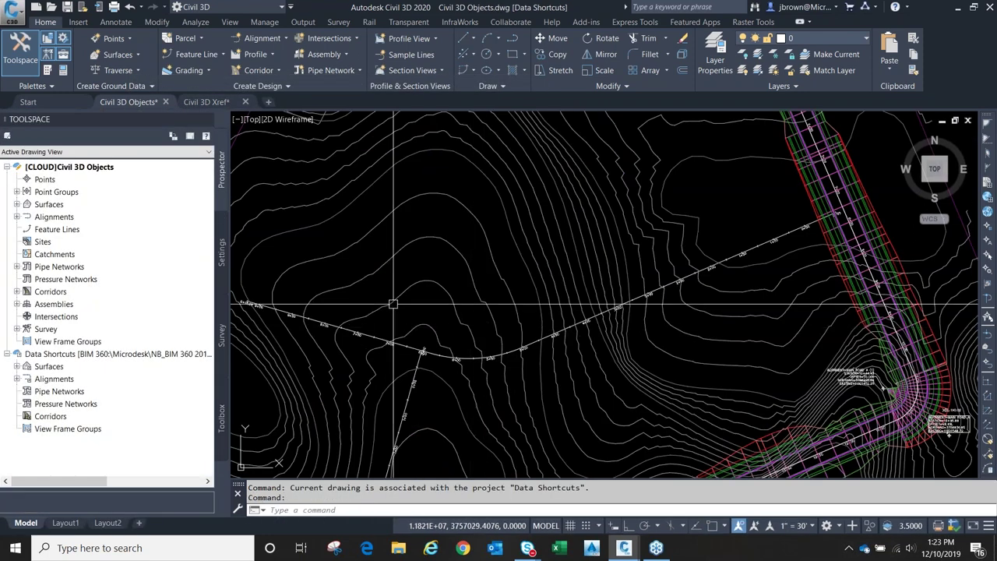
scroll(467, 265, "down", 3)
scroll(452, 304, "up", 4)
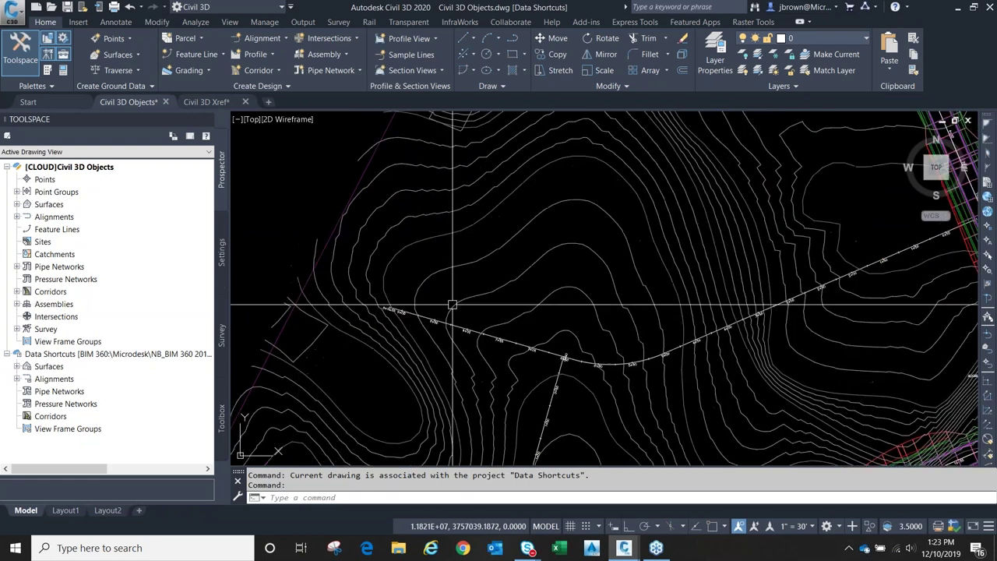
scroll(452, 304, "down", 1)
left_click(467, 337)
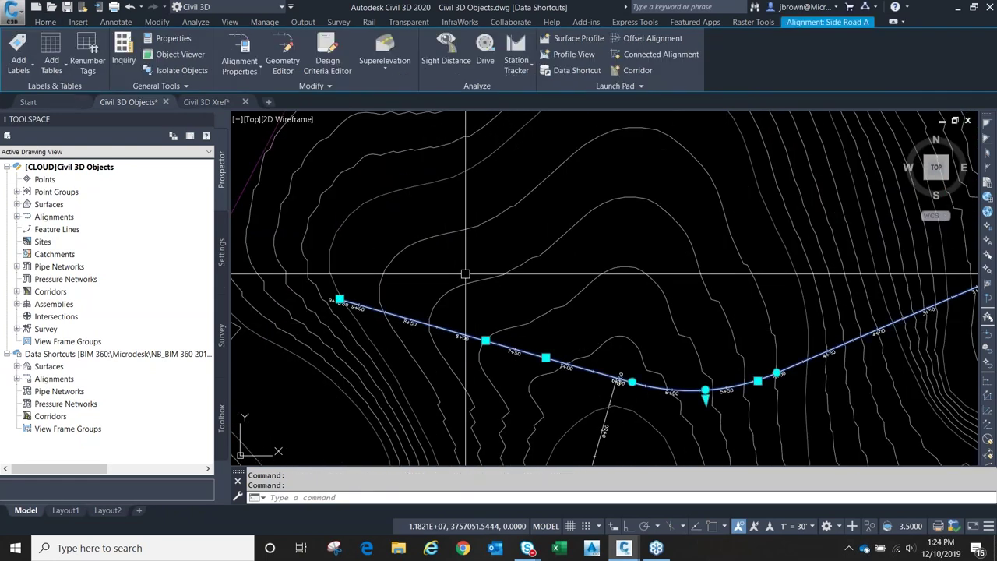
scroll(465, 274, "down", 2)
scroll(452, 282, "up", 1)
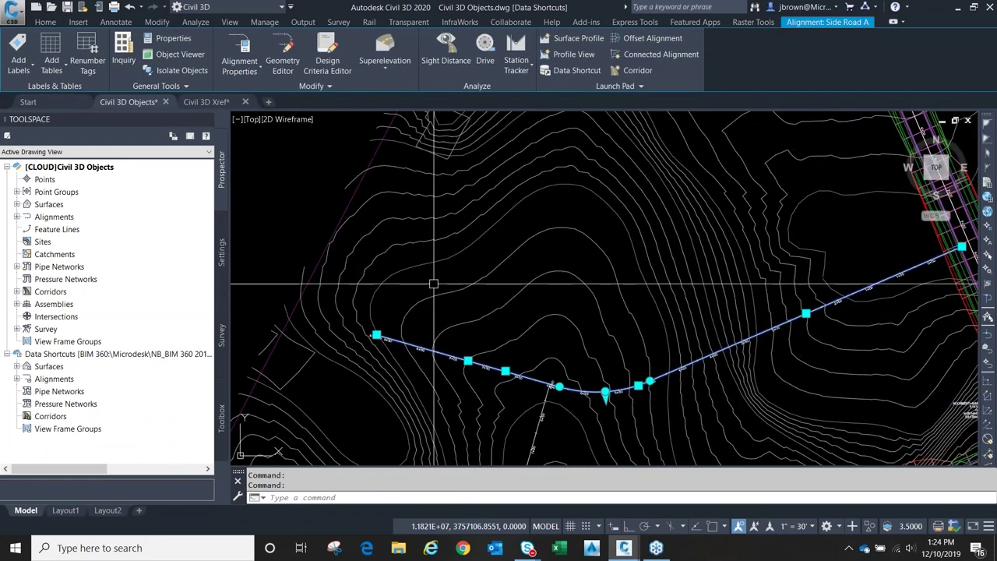
left_click(376, 335)
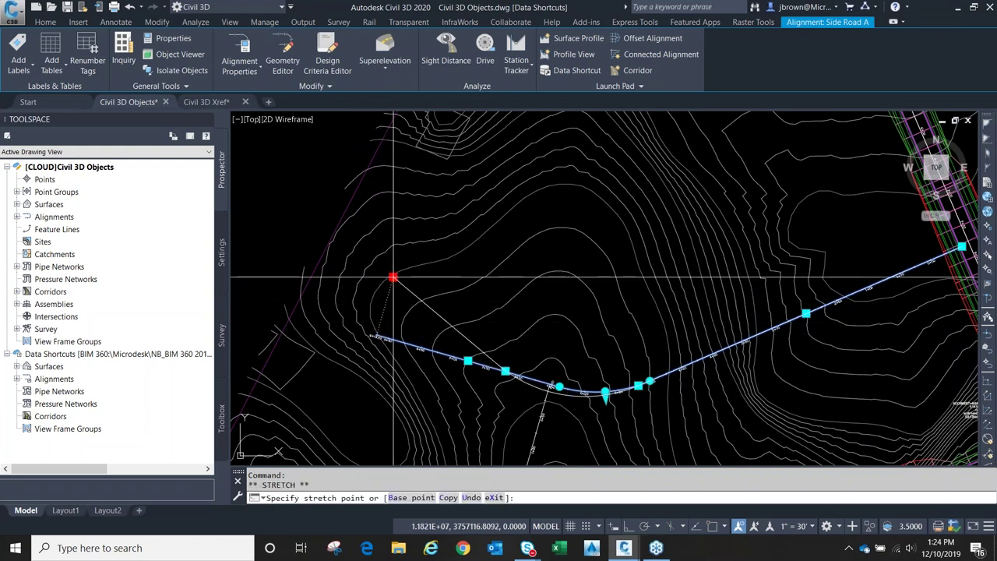
left_click(411, 264)
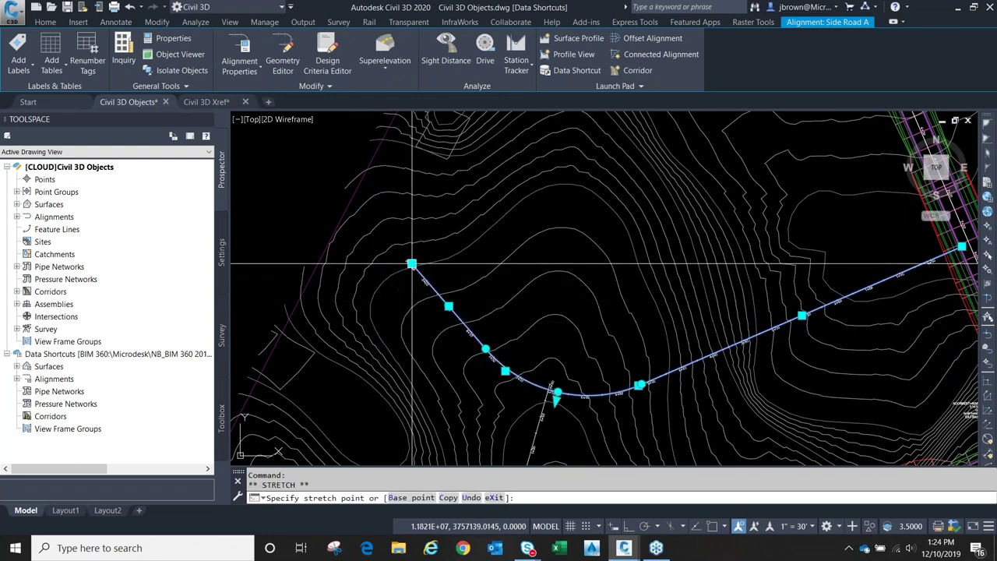
Step: Move the northern start point of the Side Road B alignment onto the reshaped Side Road A curve
scroll(503, 279, "up", 5)
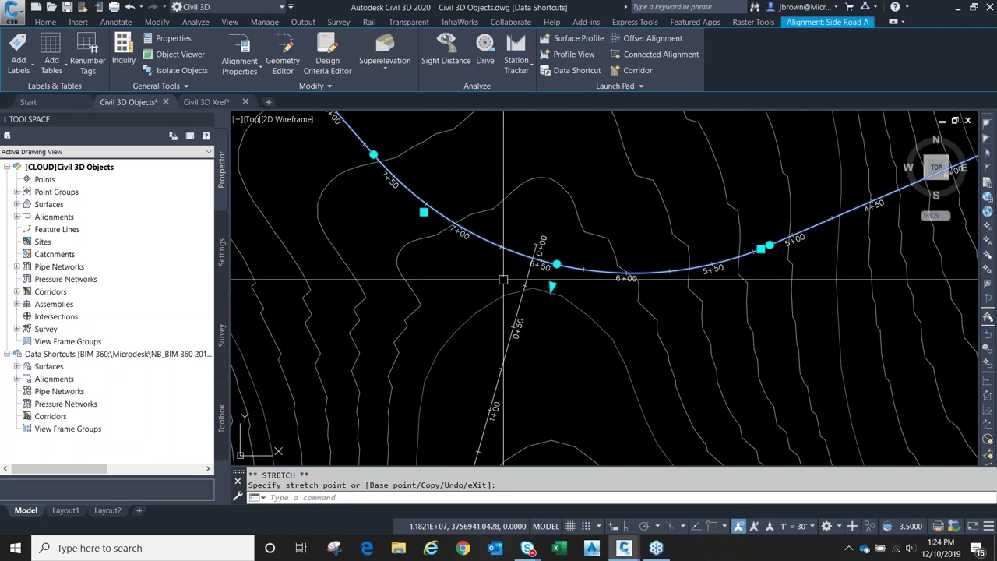
key("Escape")
left_click(535, 243)
scroll(535, 246, "up", 5)
left_click(530, 256)
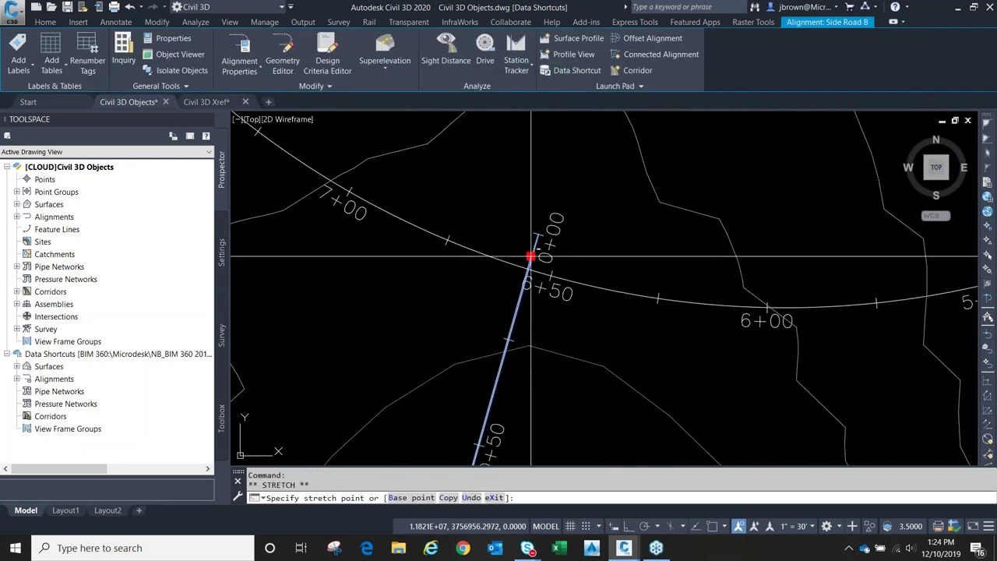
left_click(530, 269)
key("Escape")
key("Escape")
scroll(535, 235, "down", 2)
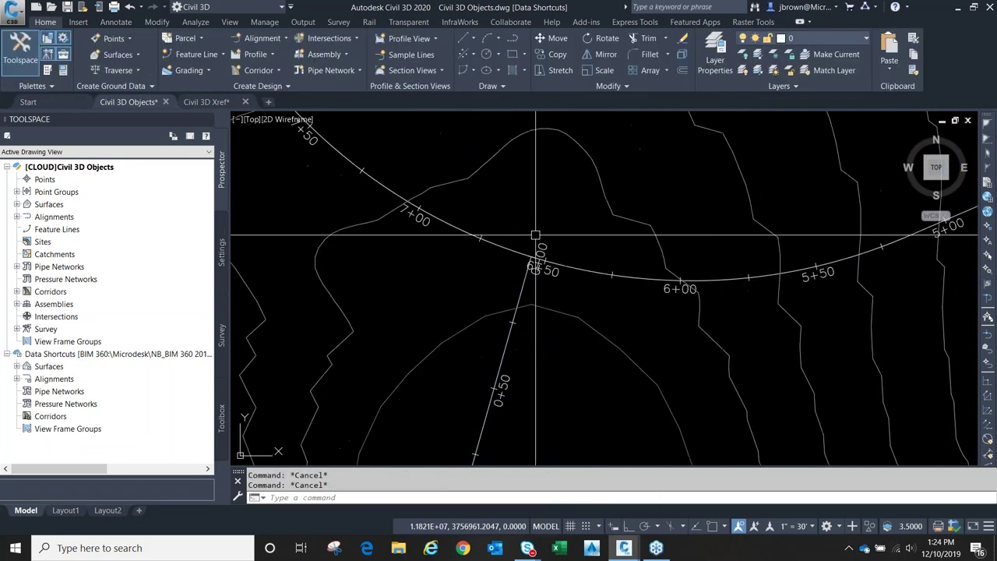
Step: Save the Civil 3D Objects drawing with the edited alignments
scroll(535, 236, "down", 5)
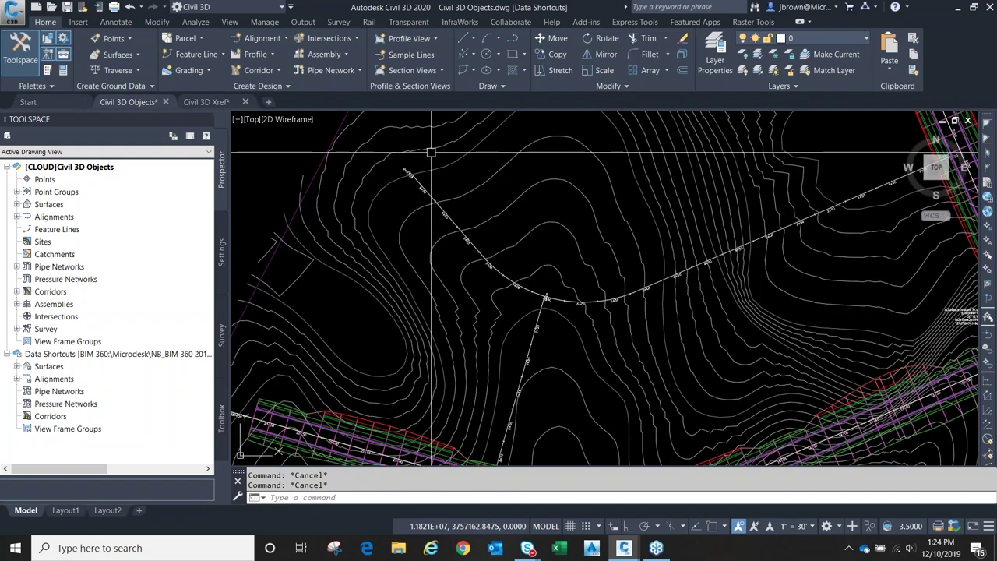
scroll(431, 152, "down", 5)
middle_click_drag(366, 218, 359, 241)
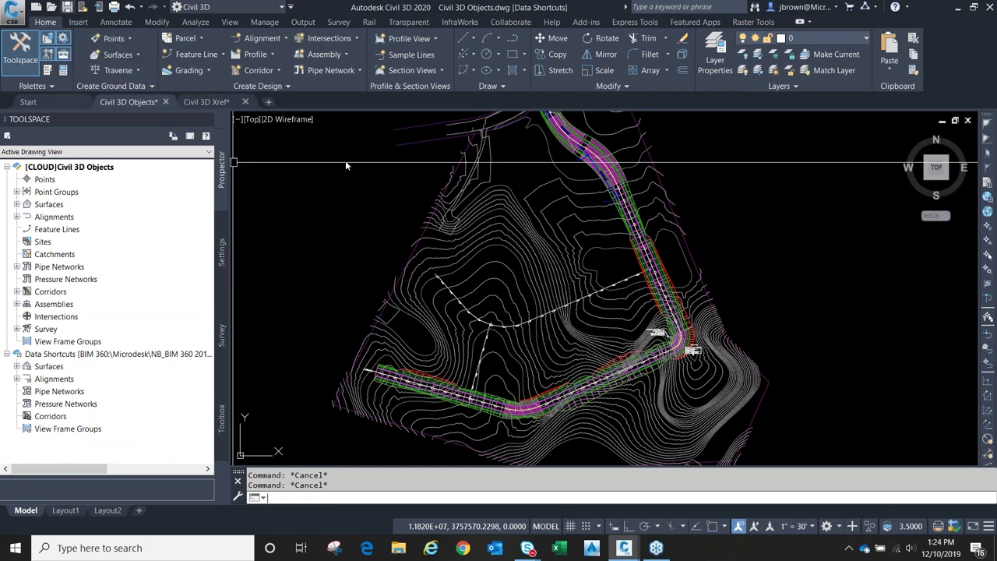
key("ctrl+s")
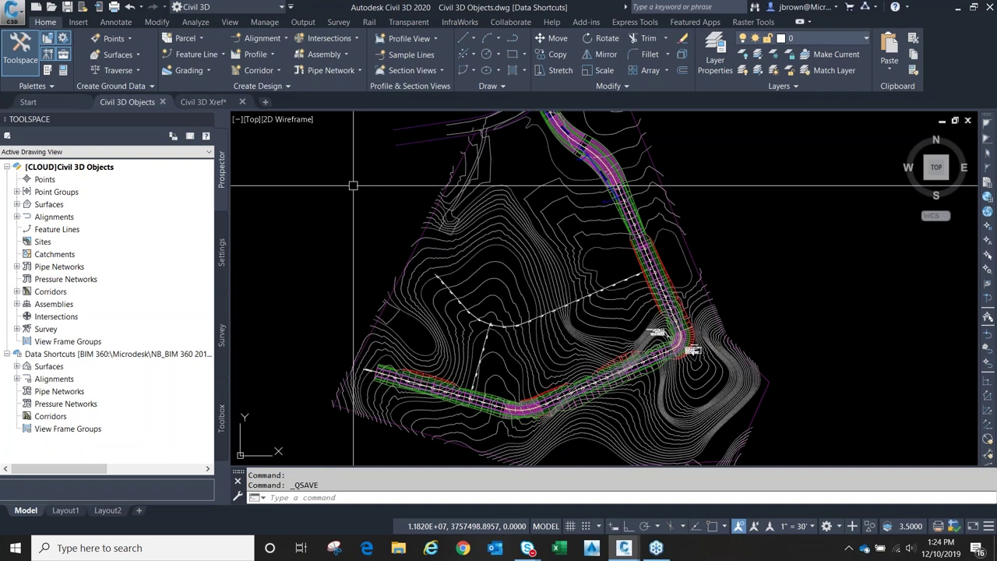
Step: In the Civil 3D Xref drawing, check the cloud reference status and synchronize the changed data shortcut references
left_click(204, 101)
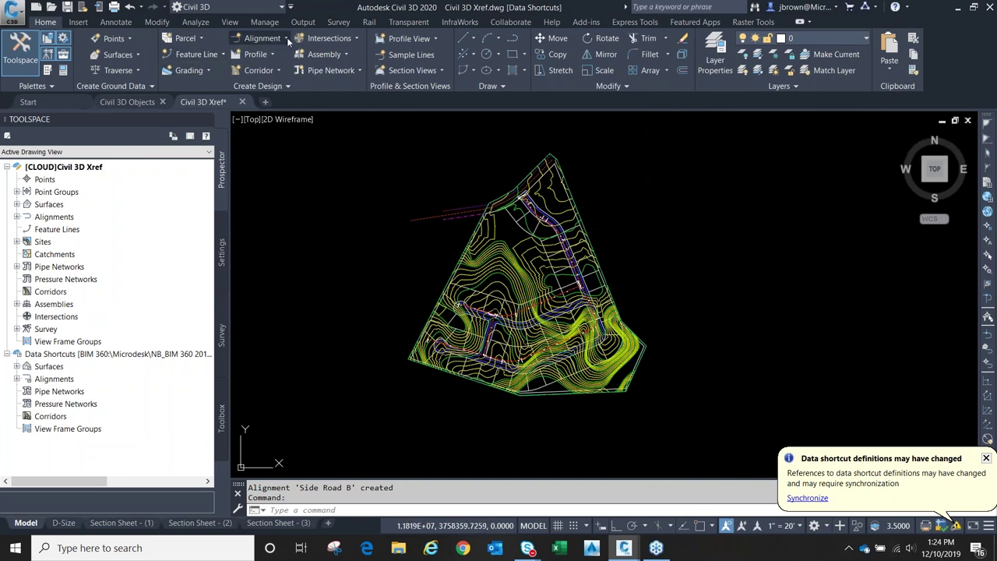
left_click(510, 23)
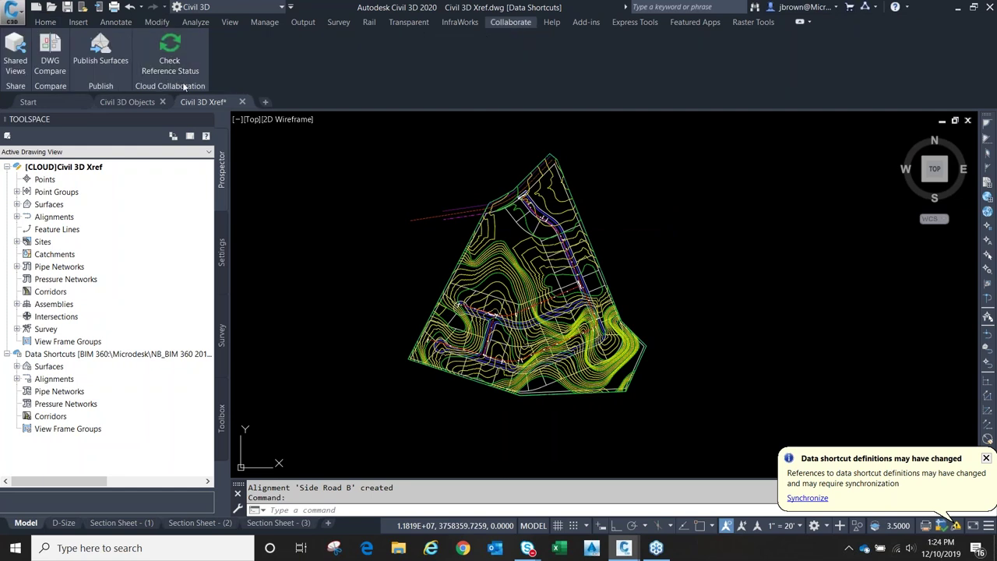
left_click(173, 58)
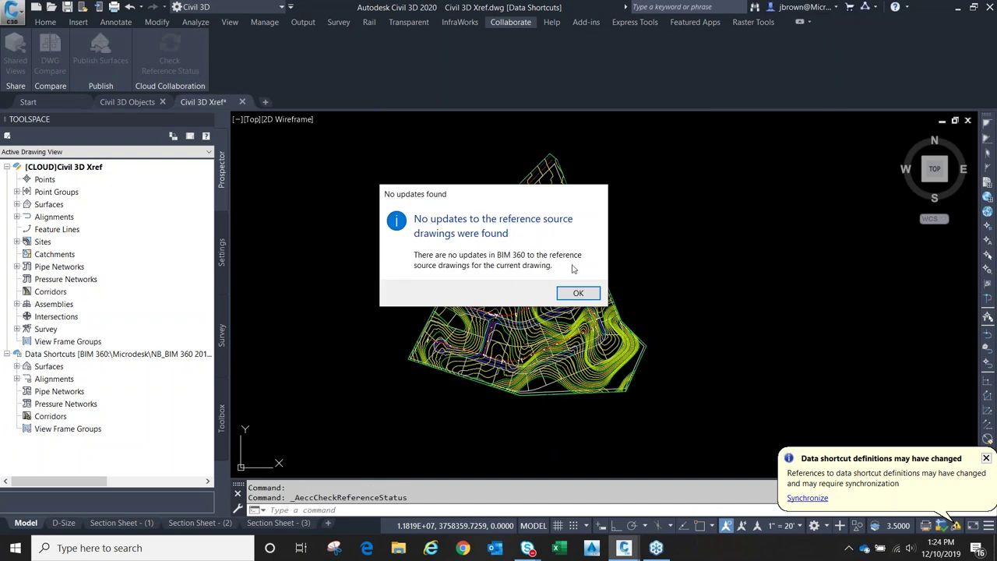
left_click(578, 294)
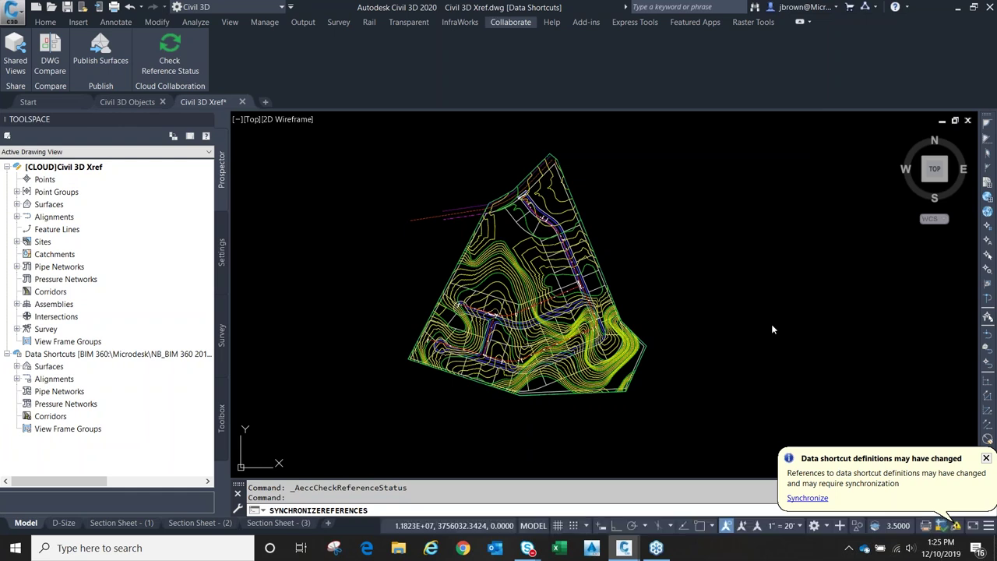
Step: Examine the synchronized side road alignments and the existing road lines at the site's northwest corner
scroll(503, 317, "up", 3)
scroll(502, 317, "up", 2)
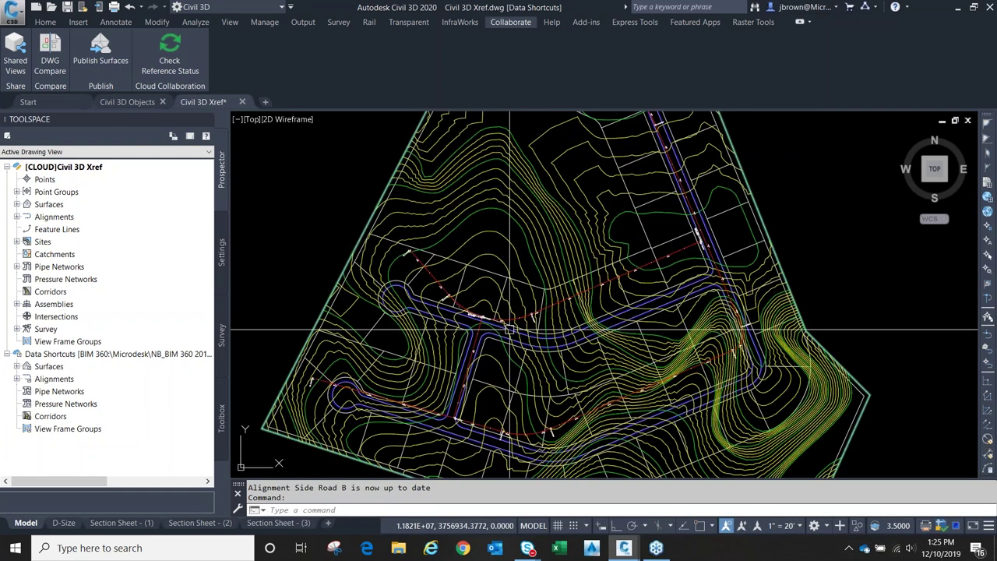
scroll(473, 304, "down", 3)
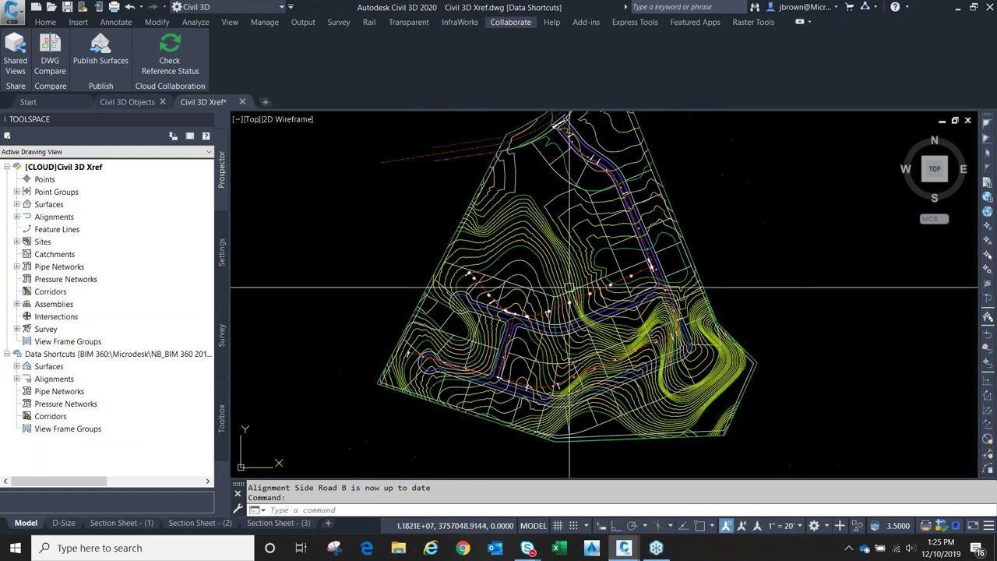
scroll(542, 265, "up", 4)
scroll(542, 264, "down", 5)
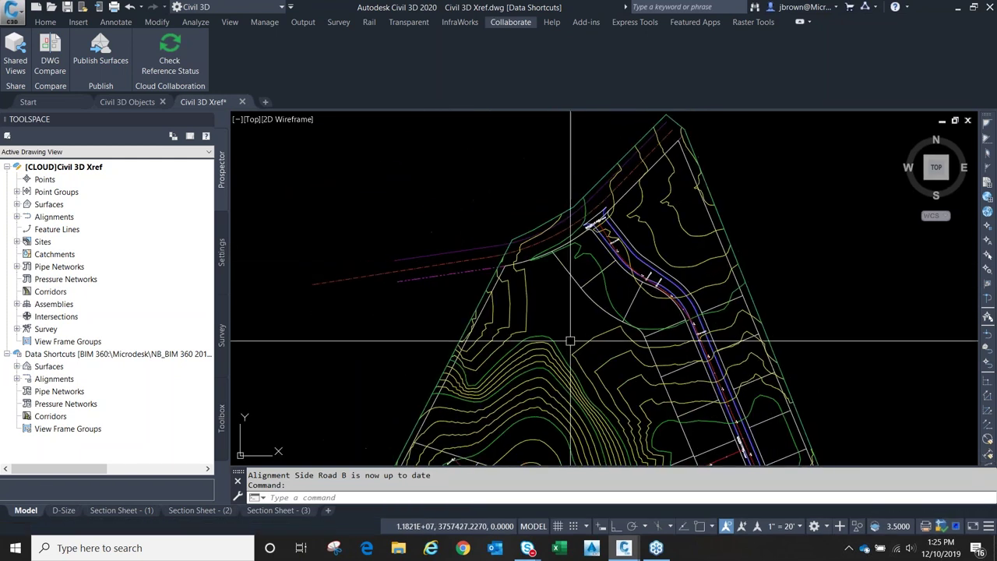
mouse_move(540, 282)
middle_mouse_down()
mouse_move(536, 246)
mouse_move(559, 319)
mouse_move(568, 301)
middle_mouse_up()
scroll(555, 280, "up", 3)
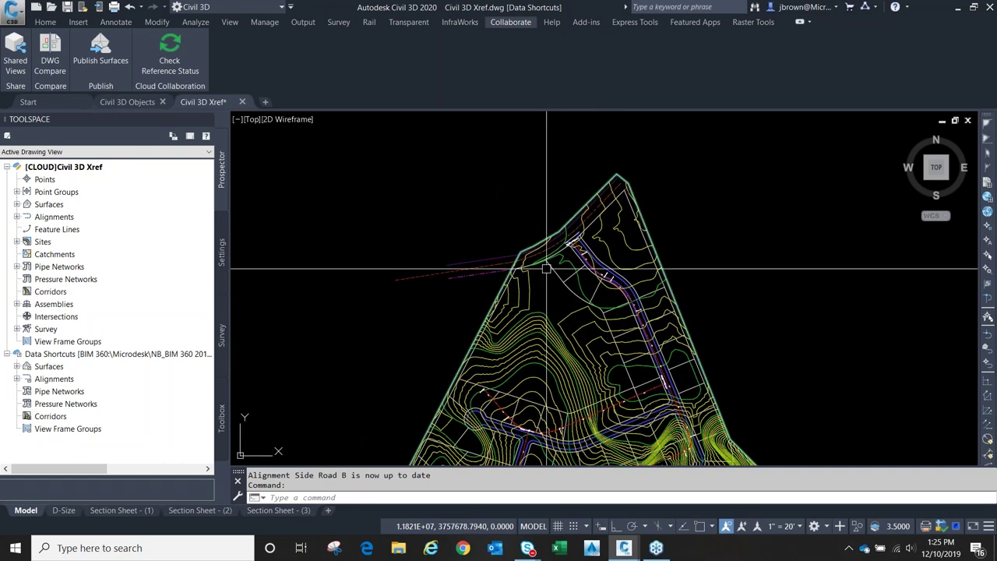
middle_click_drag(405, 260, 590, 283)
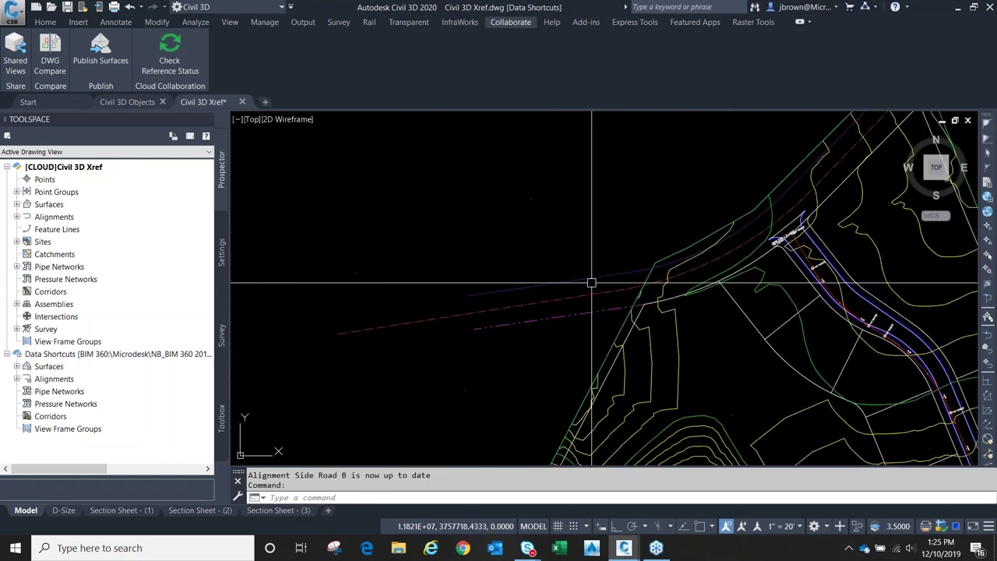
left_click(597, 288)
scroll(573, 236, "down", 2)
scroll(643, 289, "up", 2)
key("Escape")
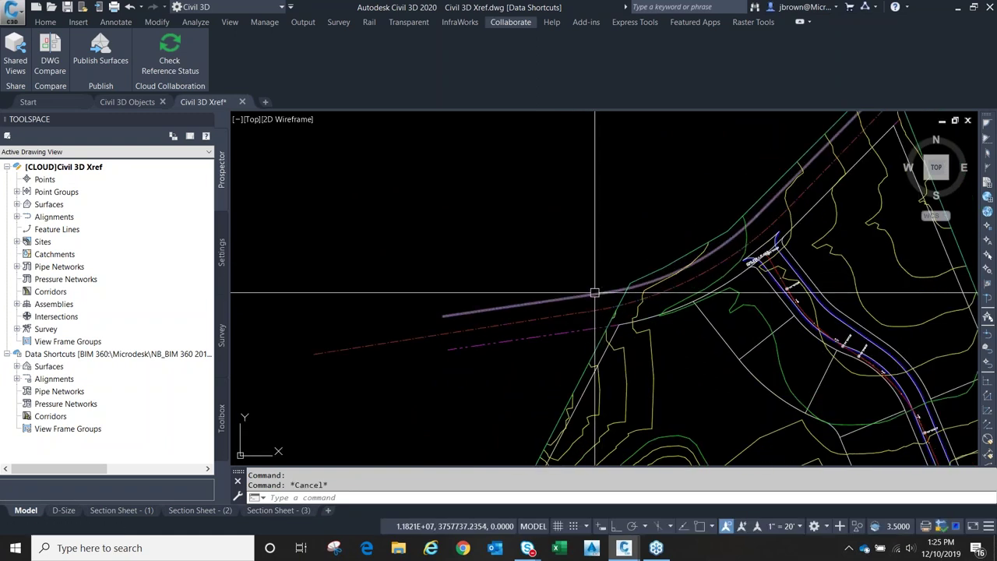
left_click(600, 289)
key("Escape")
Step: Offset the northern purple line of the existing road at the site's northwest by 20 toward the outside
scroll(580, 302, "up", 3)
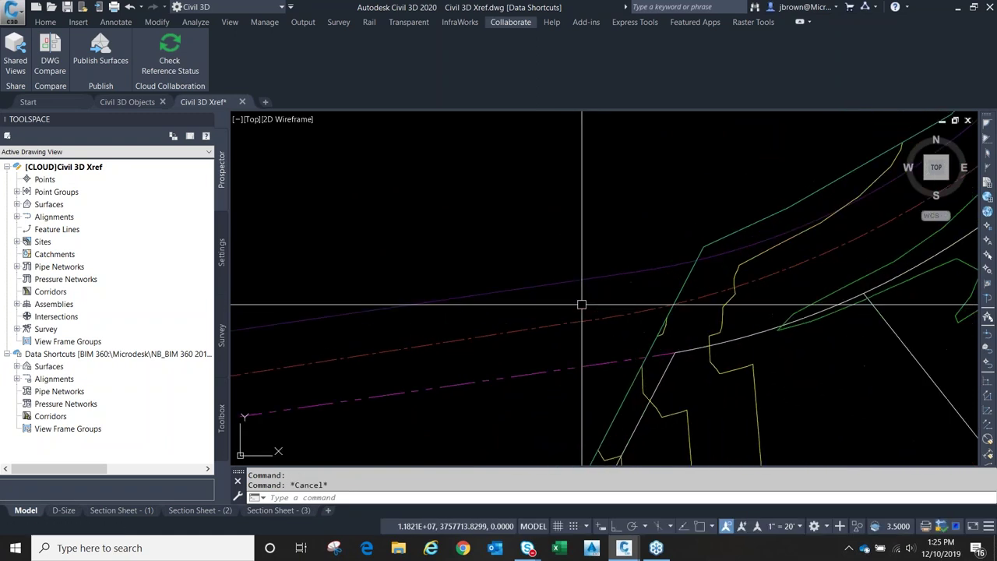
mouse_move(575, 292)
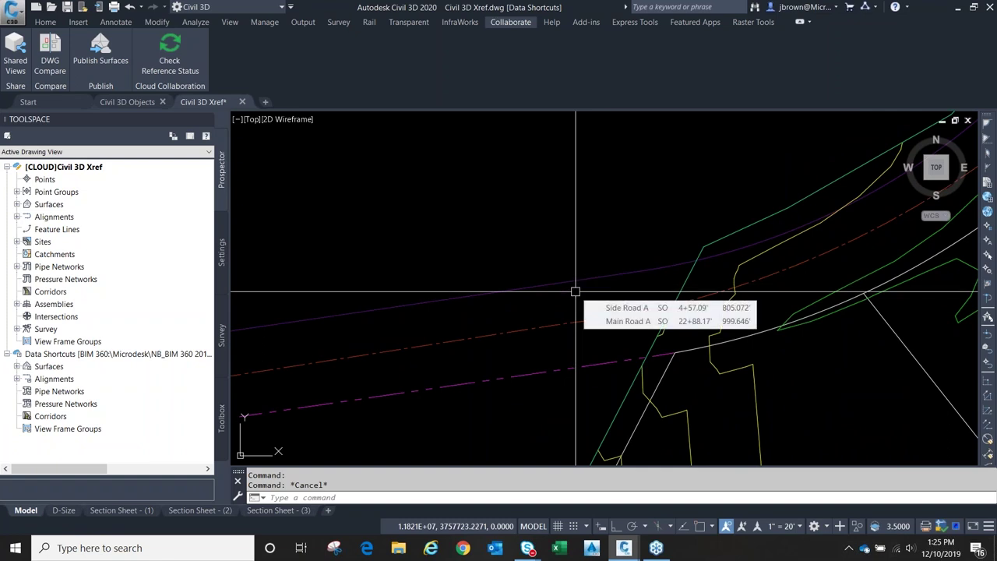
type("o")
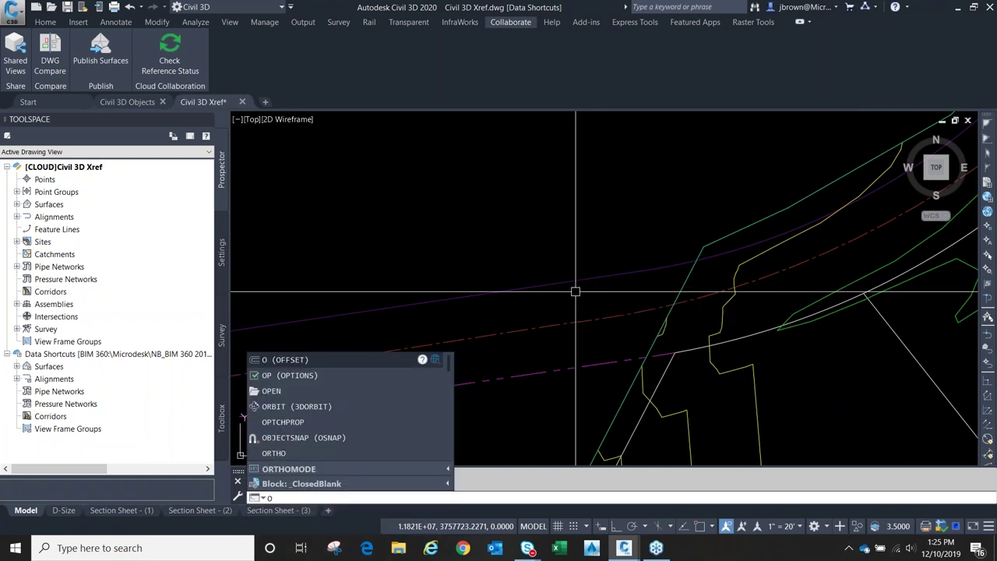
key("Return")
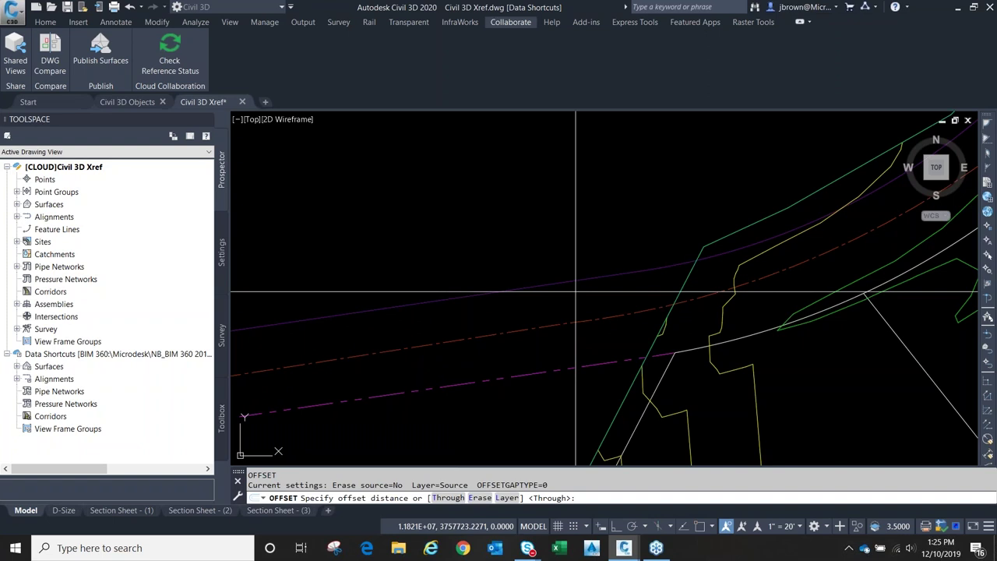
type("20")
key("Return")
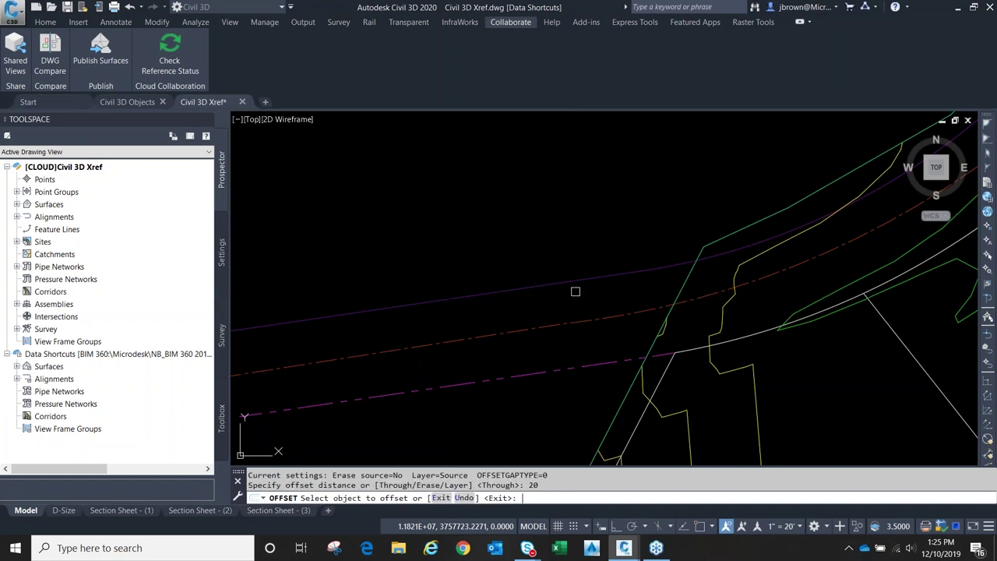
left_click(574, 285)
left_click(545, 251)
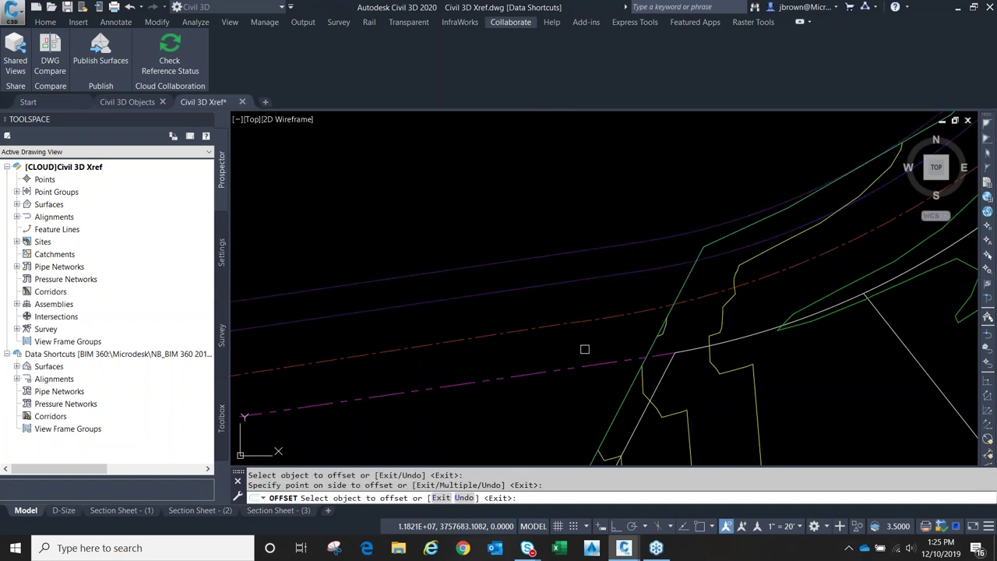
Step: Delete the original blue-purple road line inside the new northern offset and save the Civil 3D Xref drawing
middle_click_drag(591, 289, 530, 325)
key("Escape")
left_click(529, 318)
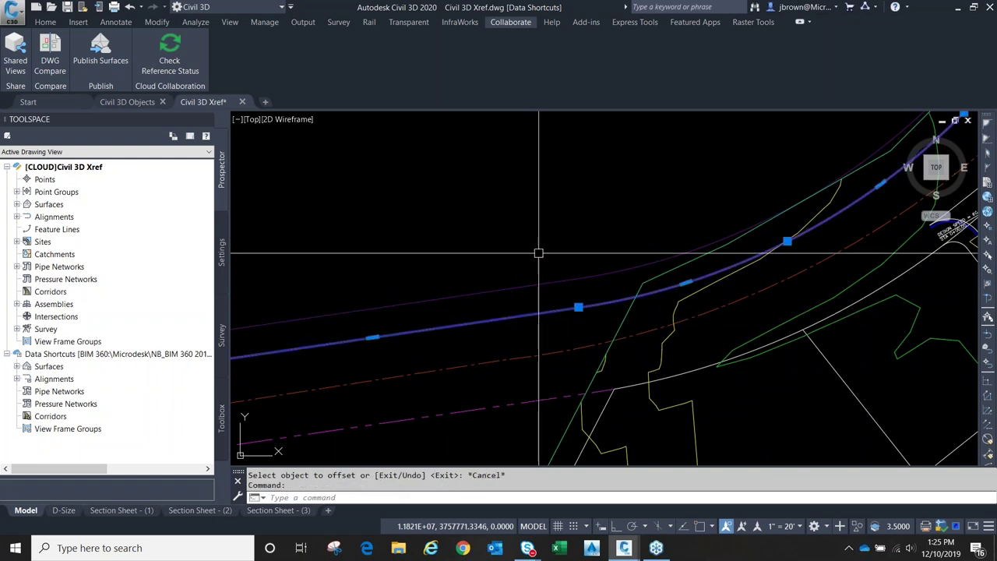
key("Delete")
scroll(540, 238, "down", 4)
mouse_move(540, 239)
middle_mouse_down()
mouse_move(528, 229)
mouse_move(528, 208)
middle_mouse_up()
scroll(528, 207, "down", 2)
key("Escape")
scroll(523, 211, "down", 2)
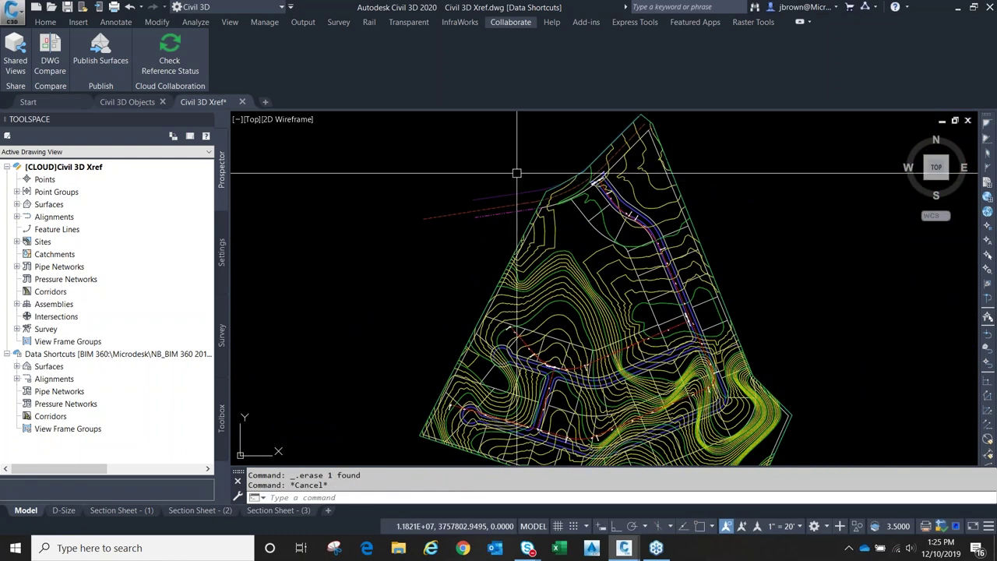
scroll(517, 173, "up", 4)
scroll(527, 178, "down", 4)
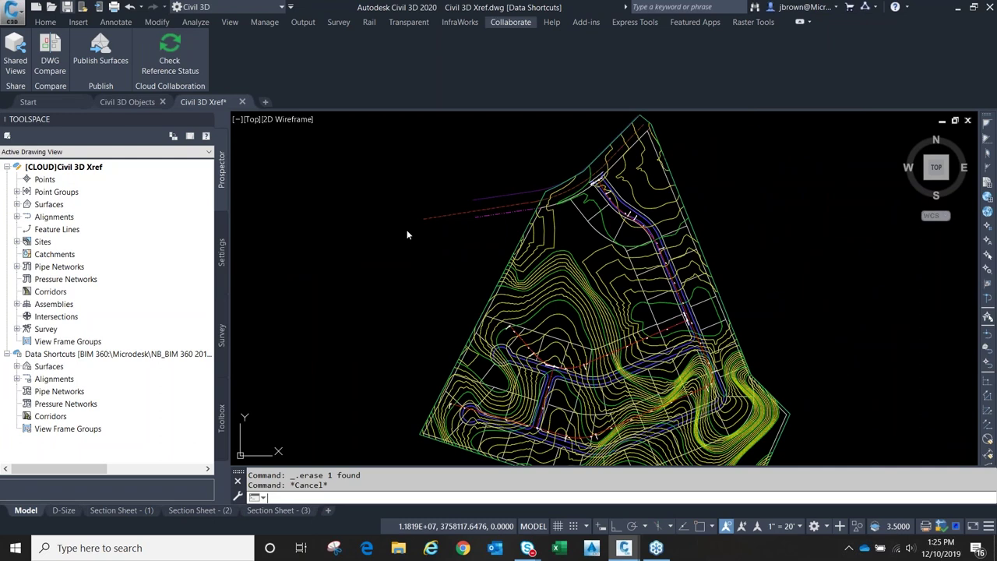
key("ctrl+s")
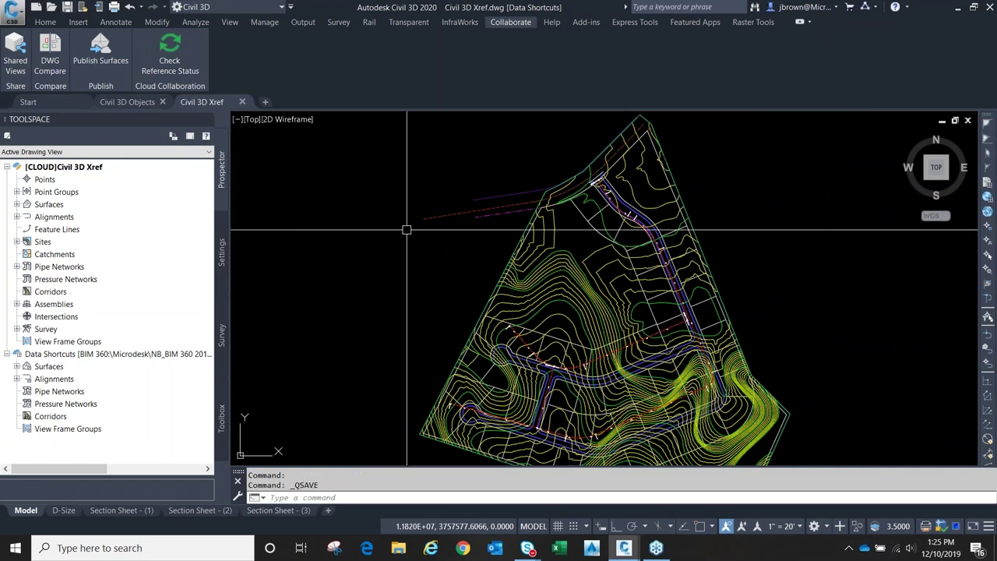
Step: Switch to the Civil 3D Objects drawing and open its external references manager
left_click(127, 101)
middle_click_drag(422, 258, 420, 236)
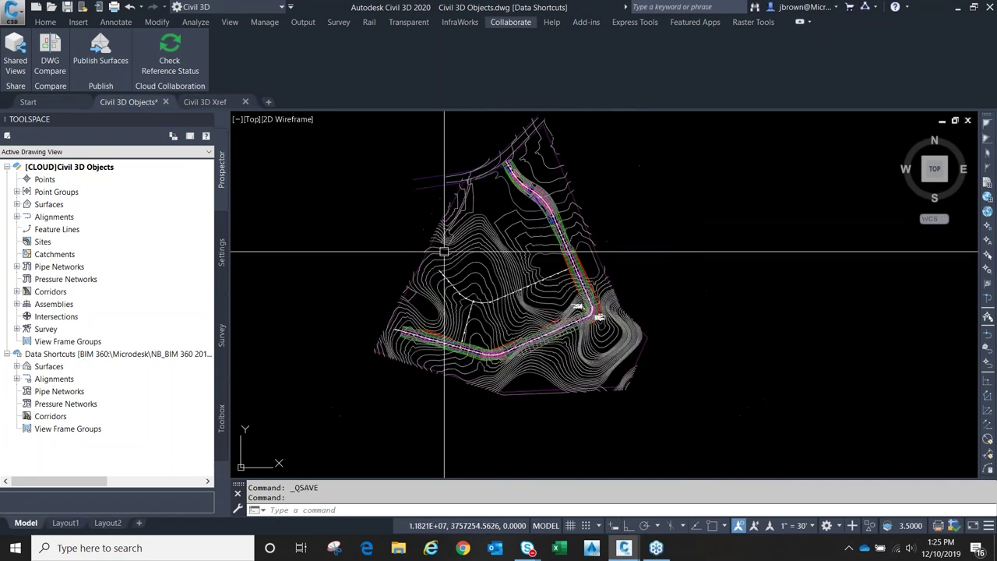
scroll(421, 236, "up", 2)
type("xr")
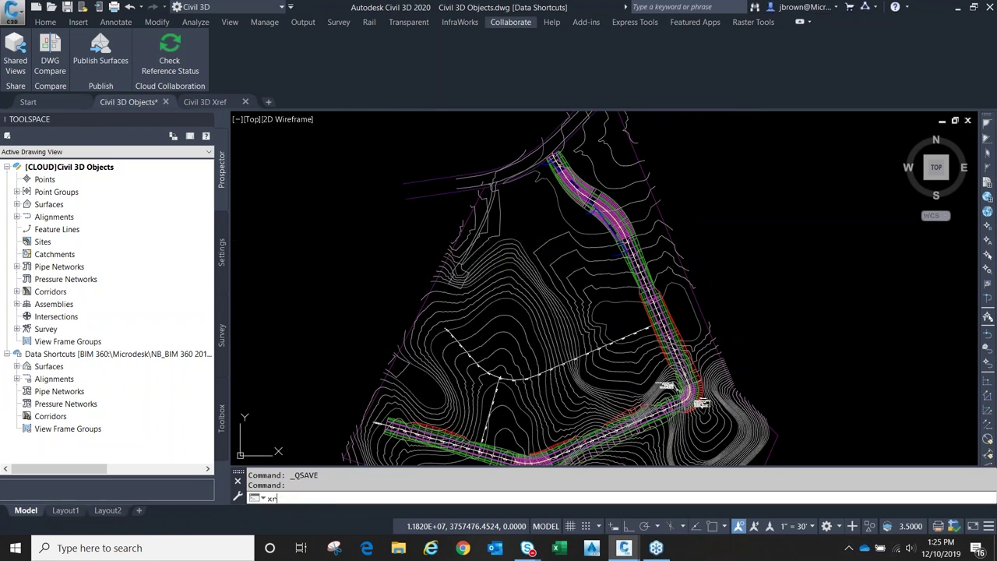
key("Return")
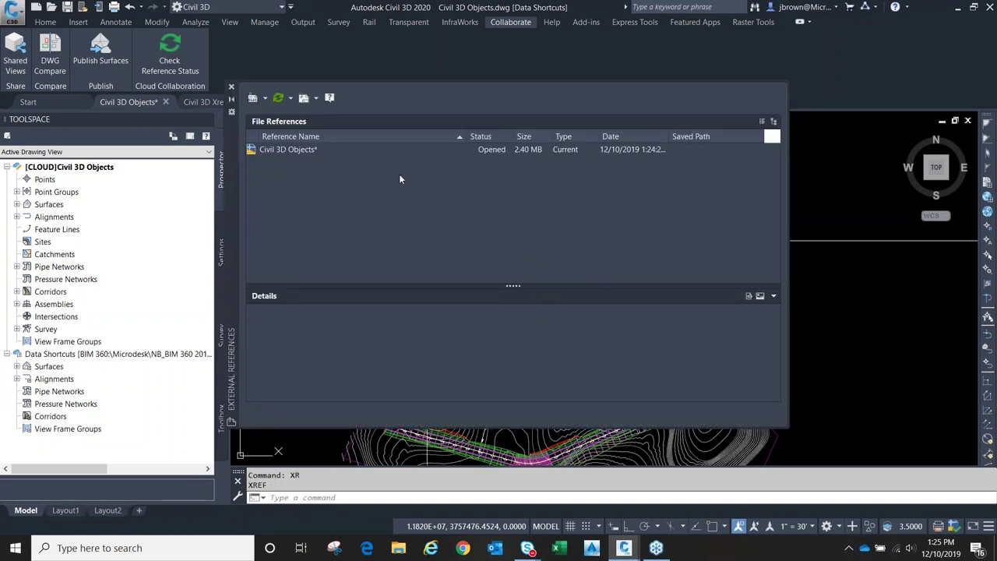
Step: Attach Civil 3D Xref.dwg from the Civil & Infrastructure folder of the BIM 360 project NB_BIM 360 2019 Dataset as a relative-path overlay
left_click(252, 99)
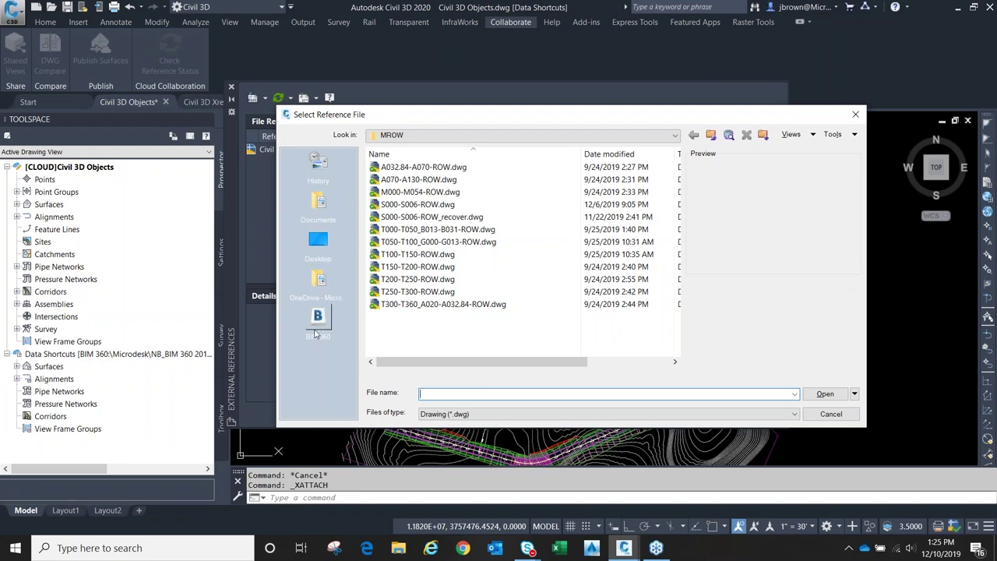
left_click(317, 325)
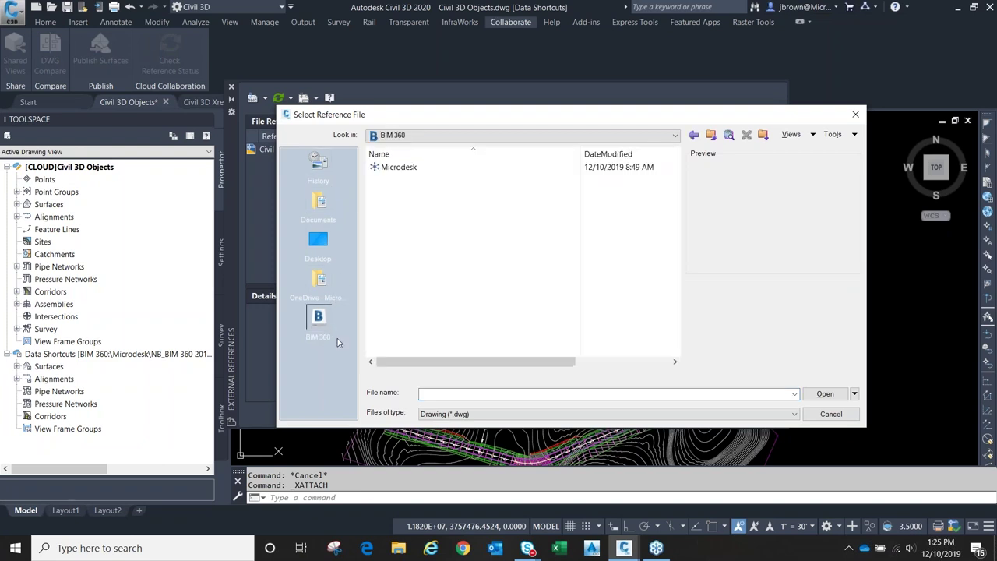
double_click(394, 169)
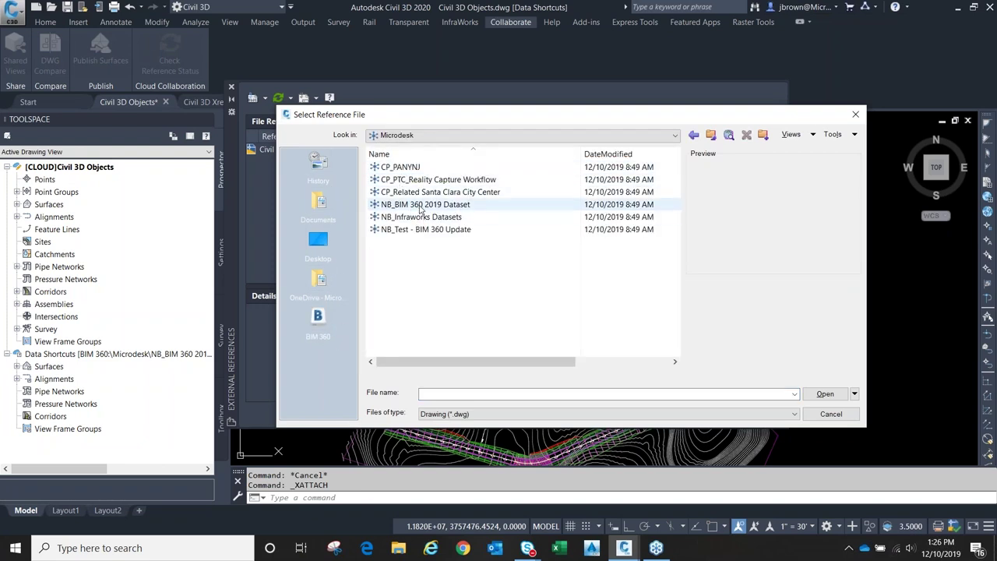
double_click(419, 205)
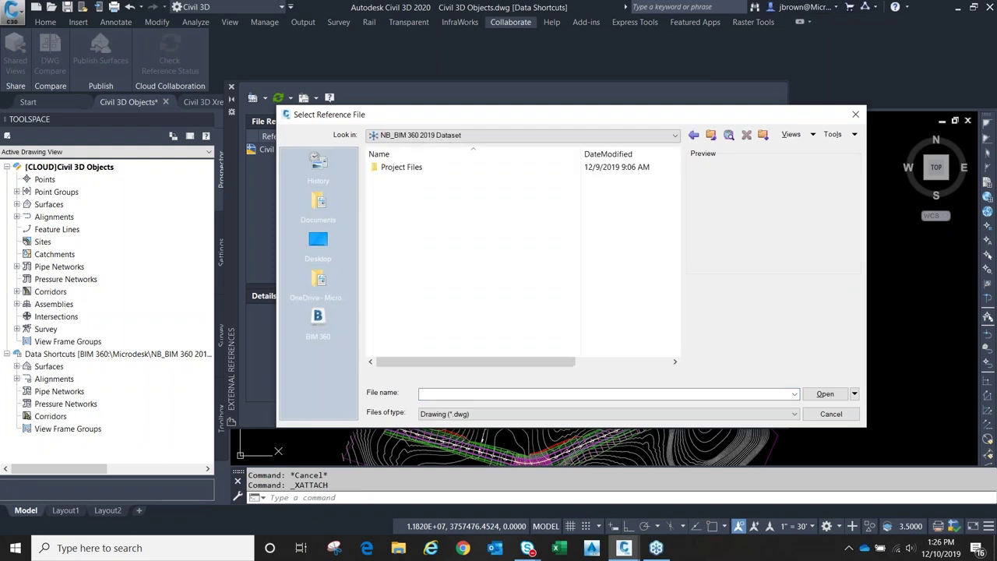
double_click(407, 168)
double_click(417, 192)
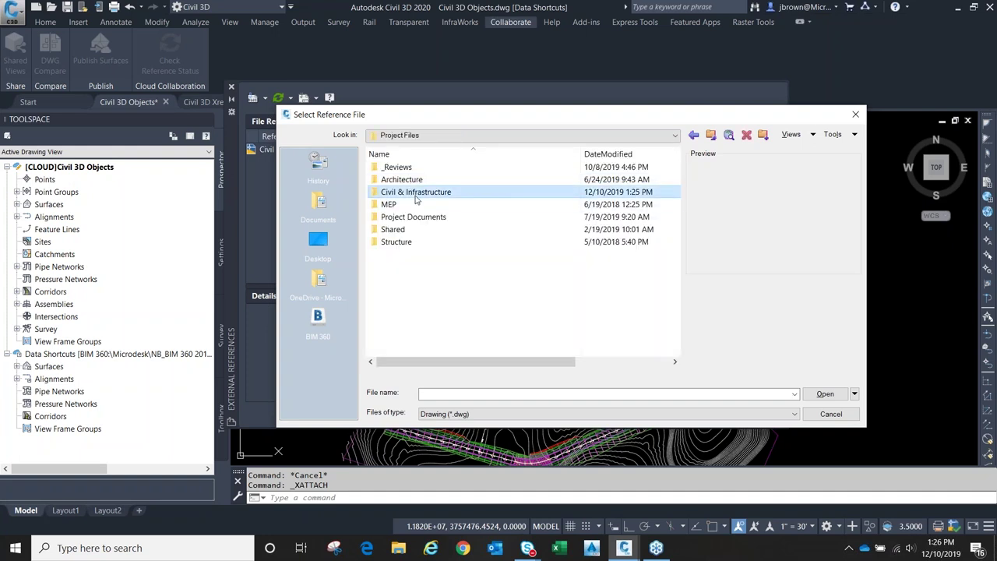
left_click(413, 192)
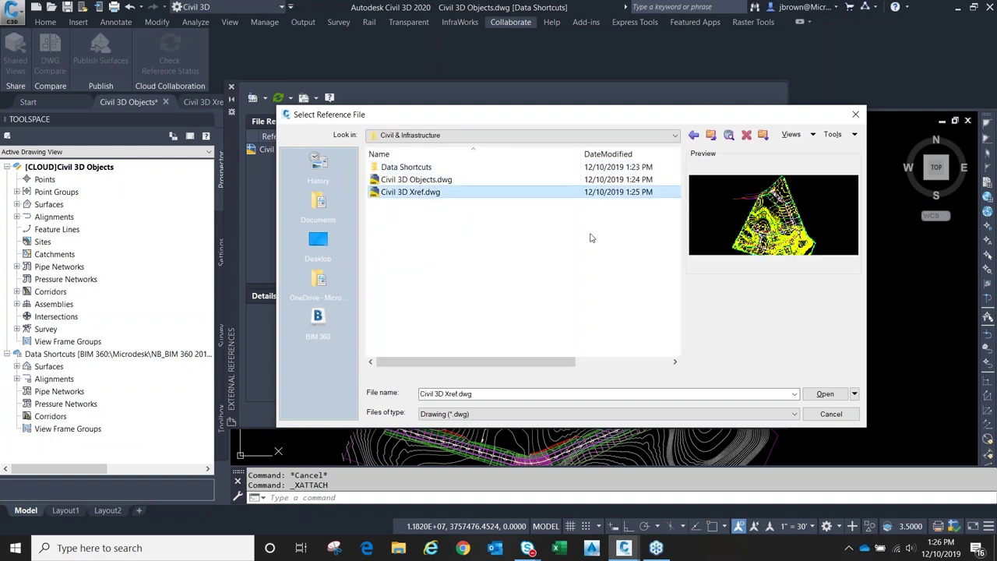
key("Return")
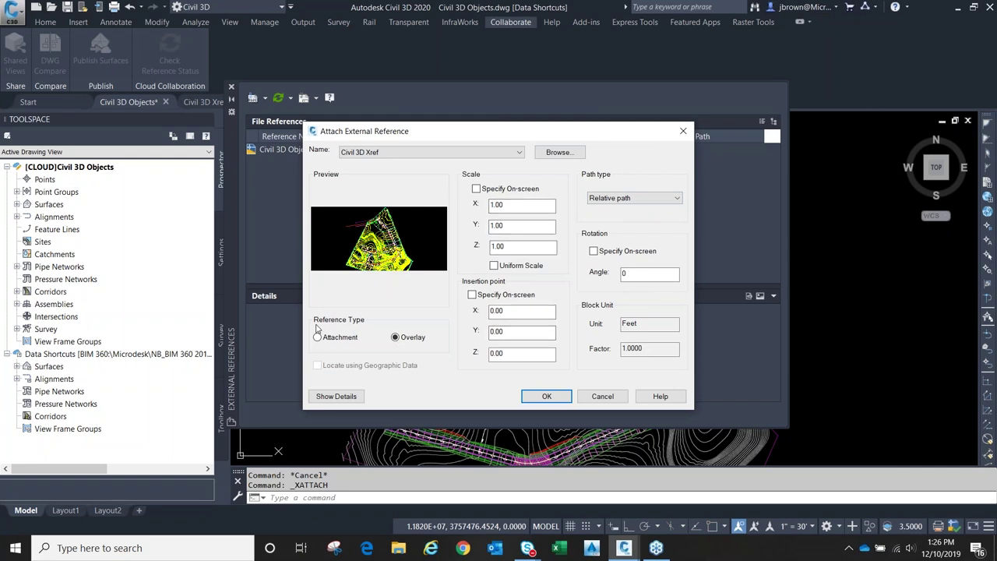
left_click(555, 398)
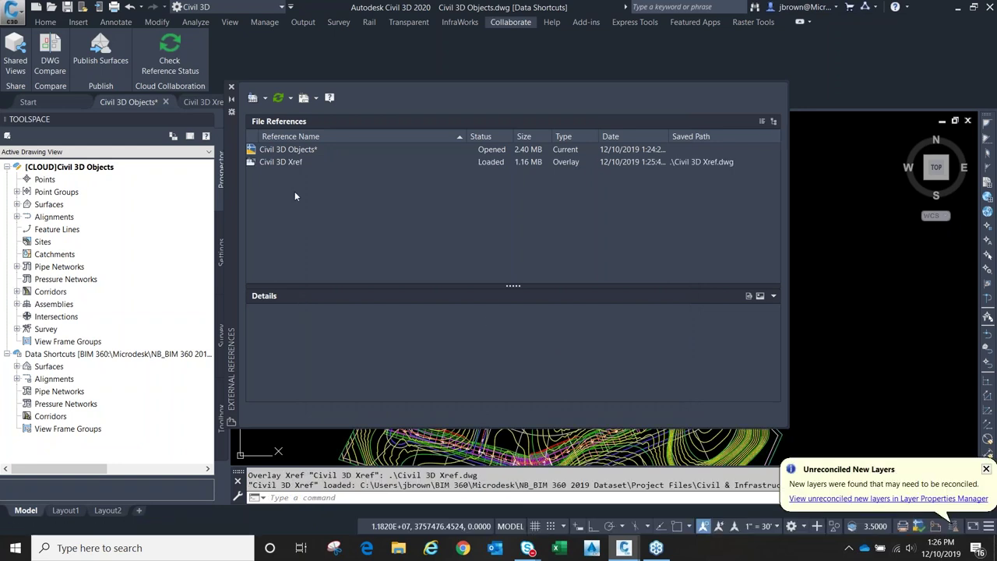
left_click(232, 88)
Step: Examine the overlaid Civil 3D Xref linework along the existing road at the site's northwest
scroll(623, 335, "down", 3)
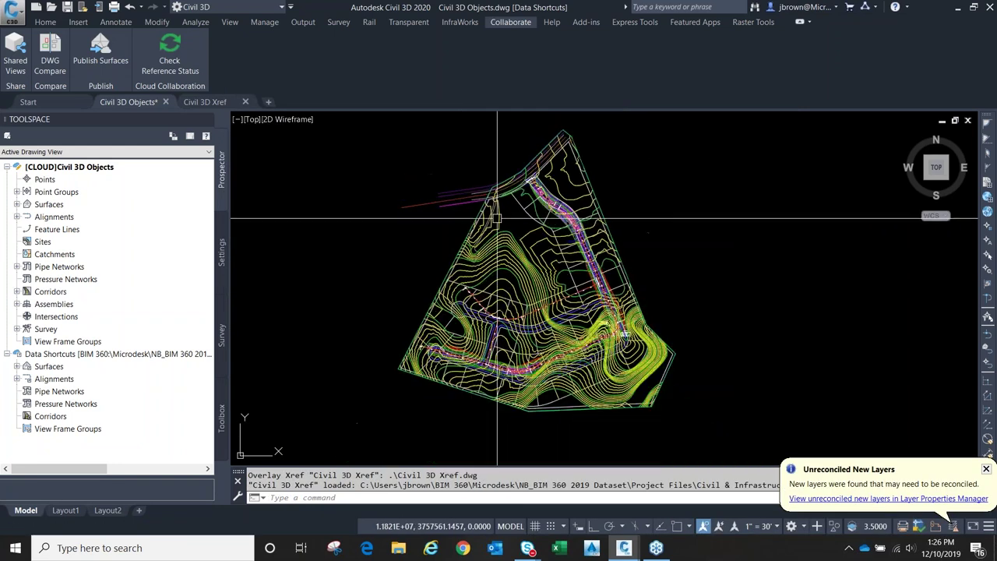
scroll(467, 202, "up", 6)
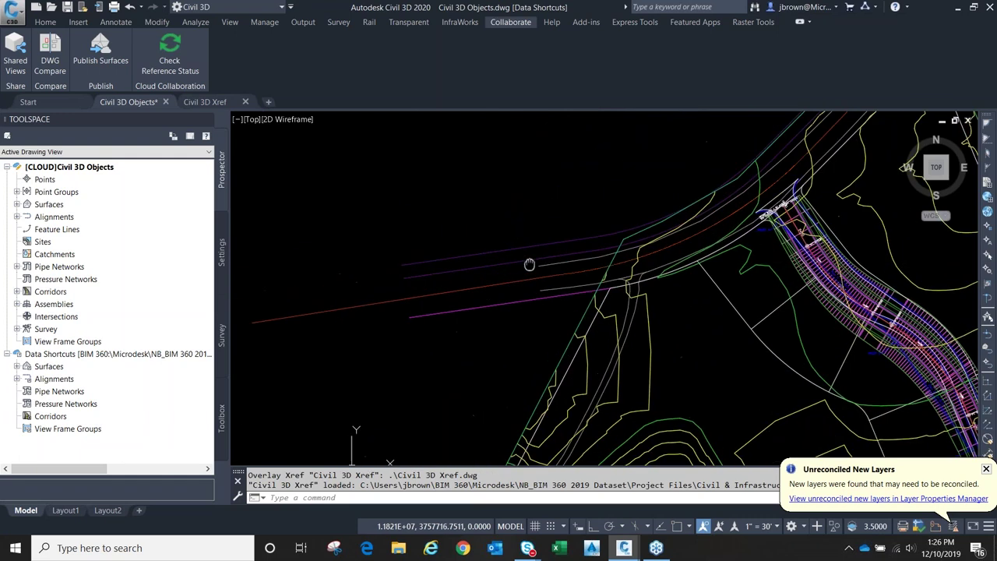
scroll(517, 245, "up", 3)
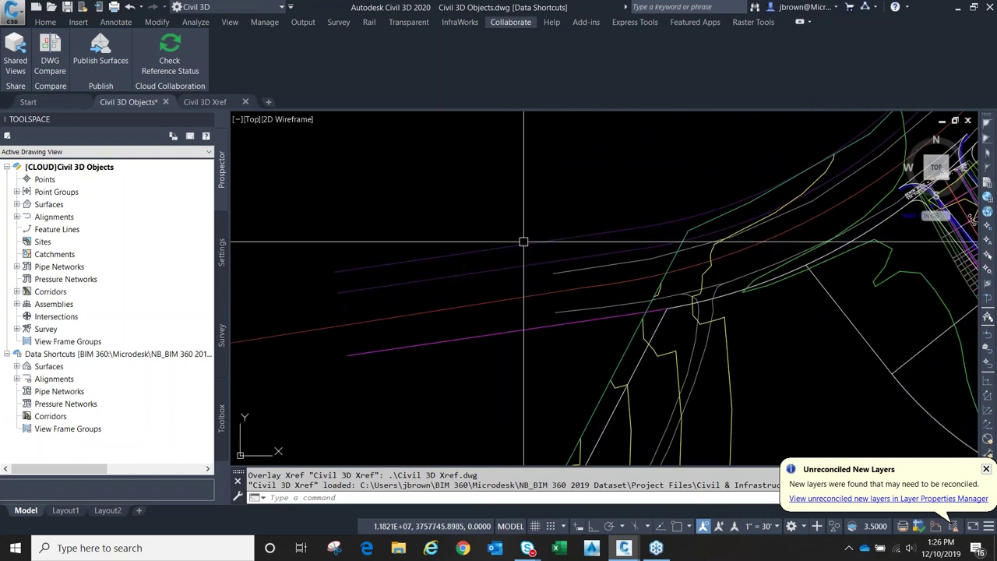
left_click(523, 243)
scroll(467, 222, "down", 3)
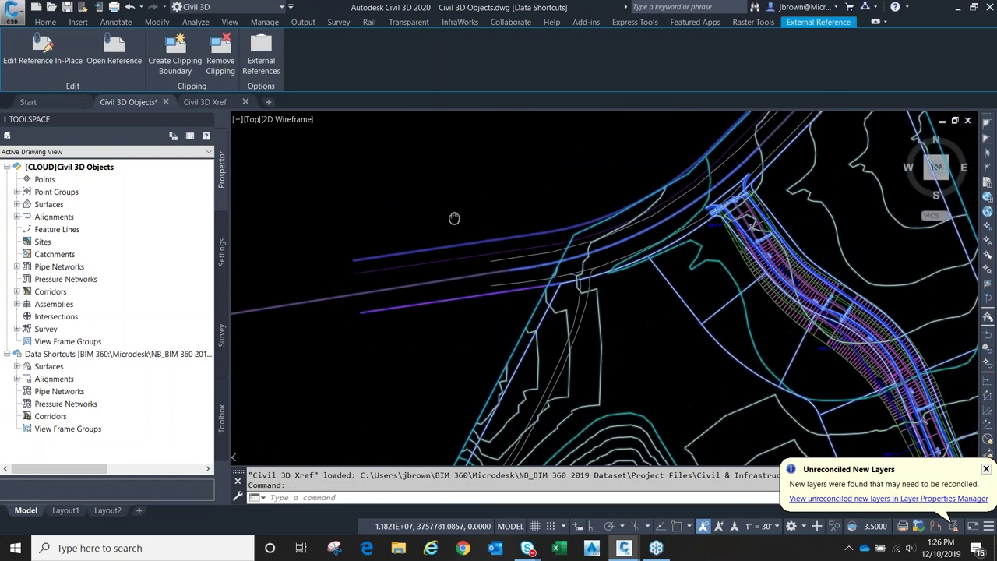
key("Escape")
Step: In the Civil 3D Xref drawing, offset the northern purple road line outward by 20 and delete the original line
left_click(205, 102)
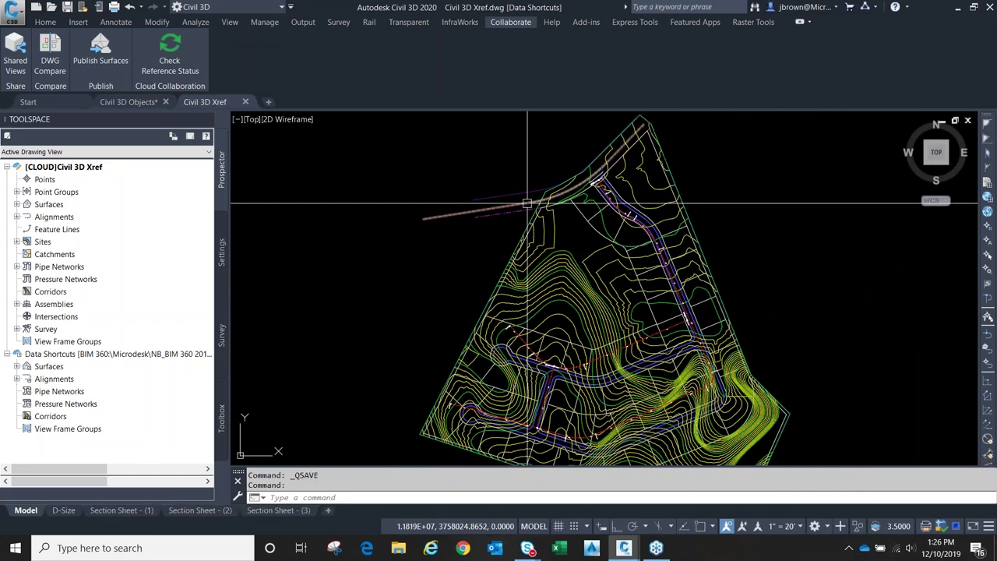
scroll(509, 200, "up", 5)
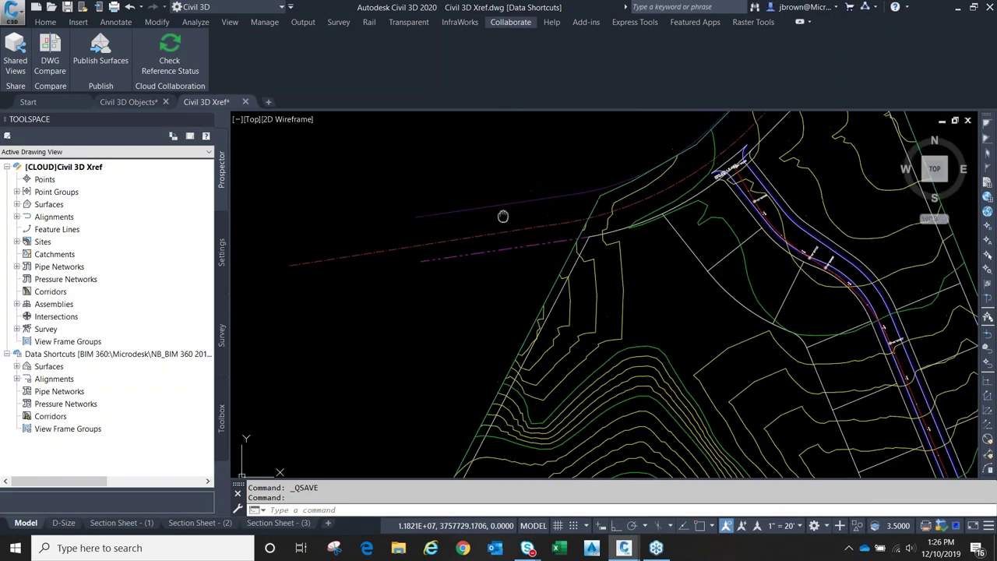
type("o")
key("Return")
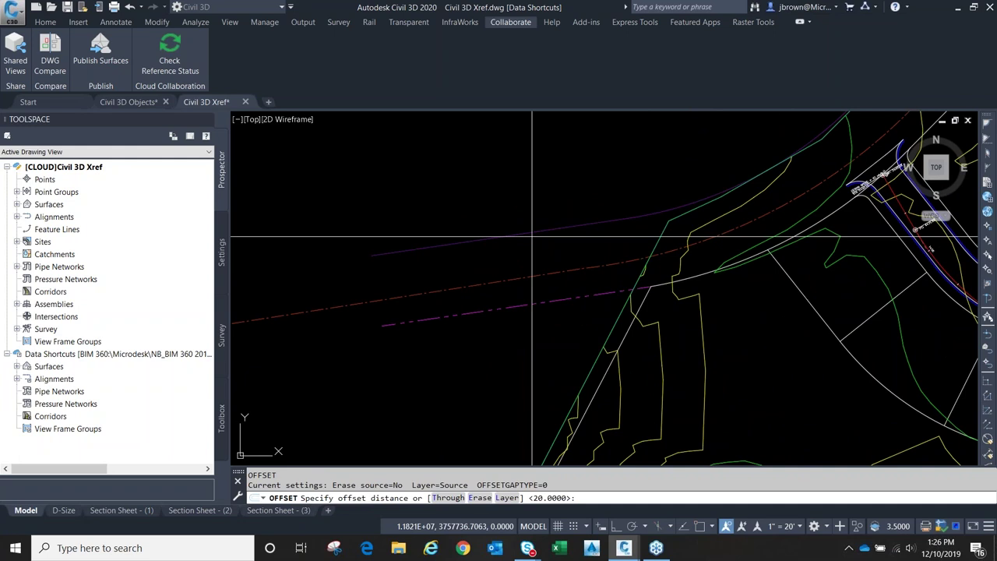
key("Return")
left_click(534, 232)
key("Escape")
left_click(537, 233)
key("Delete")
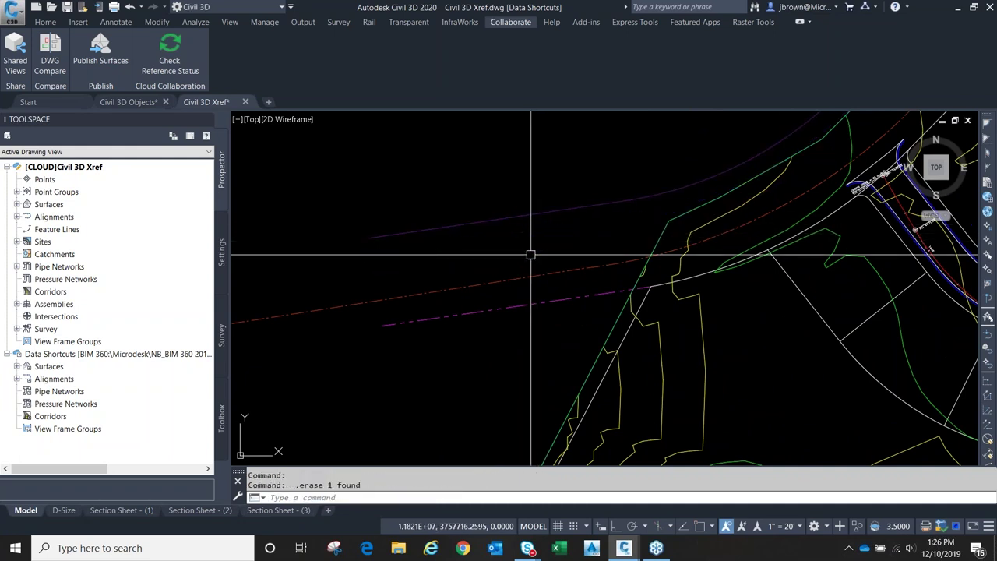
Step: Save the Civil 3D Xref drawing with the moved road line
scroll(522, 269, "down", 5)
middle_click_drag(532, 272, 474, 209)
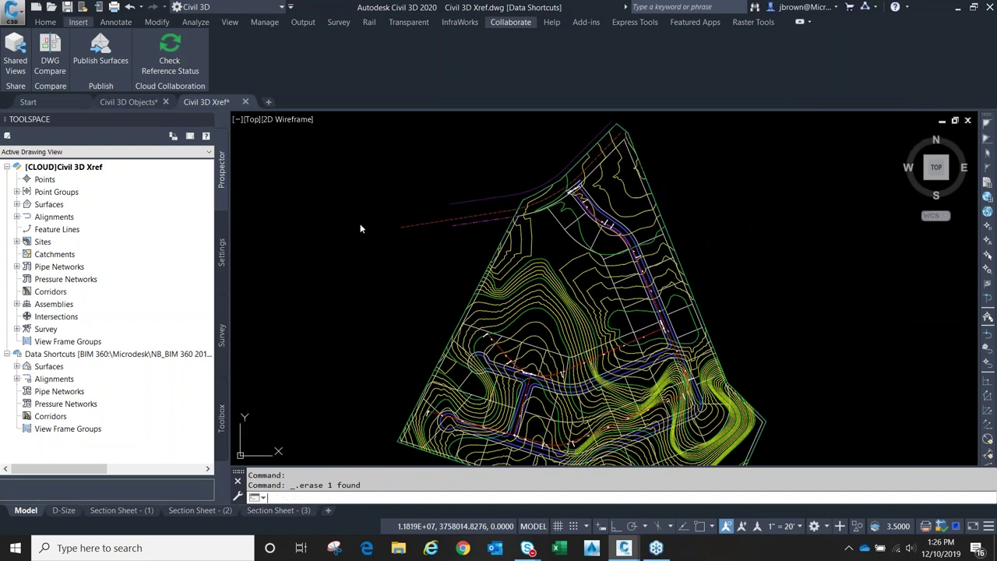
key("ctrl+s")
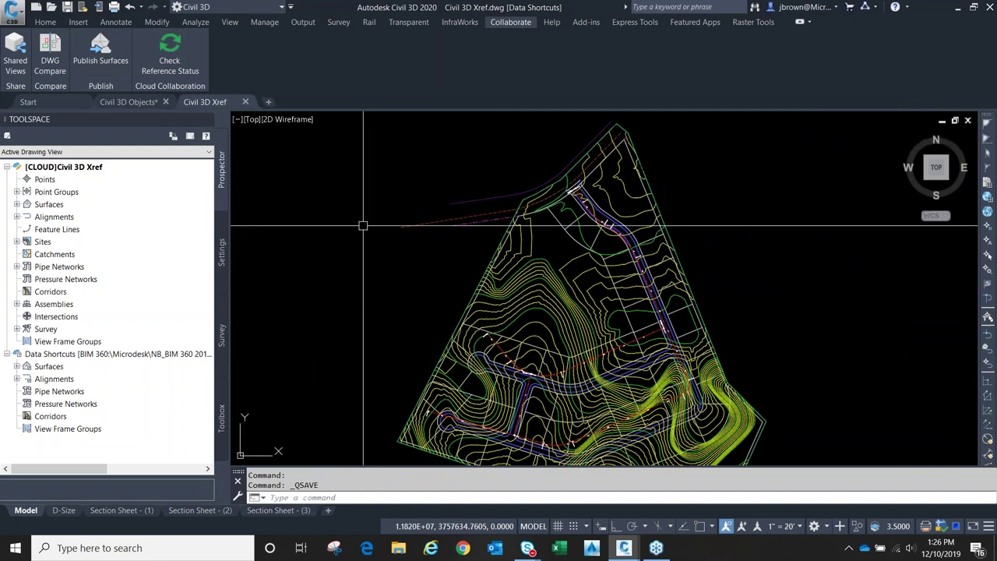
Step: In the Civil 3D Objects drawing, check the cloud reference status and reload the changed Civil 3D Xref reference
left_click(136, 101)
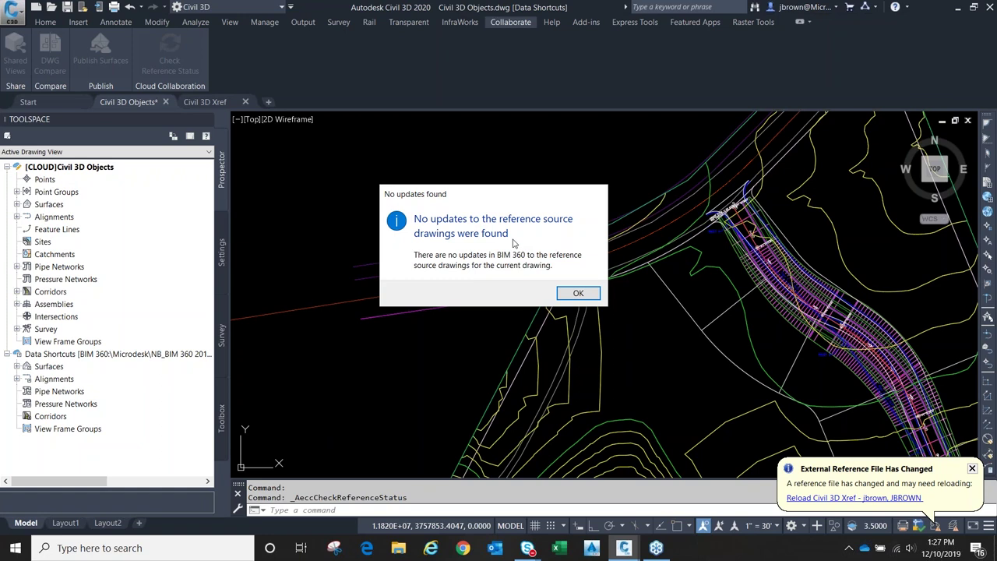
left_click(579, 294)
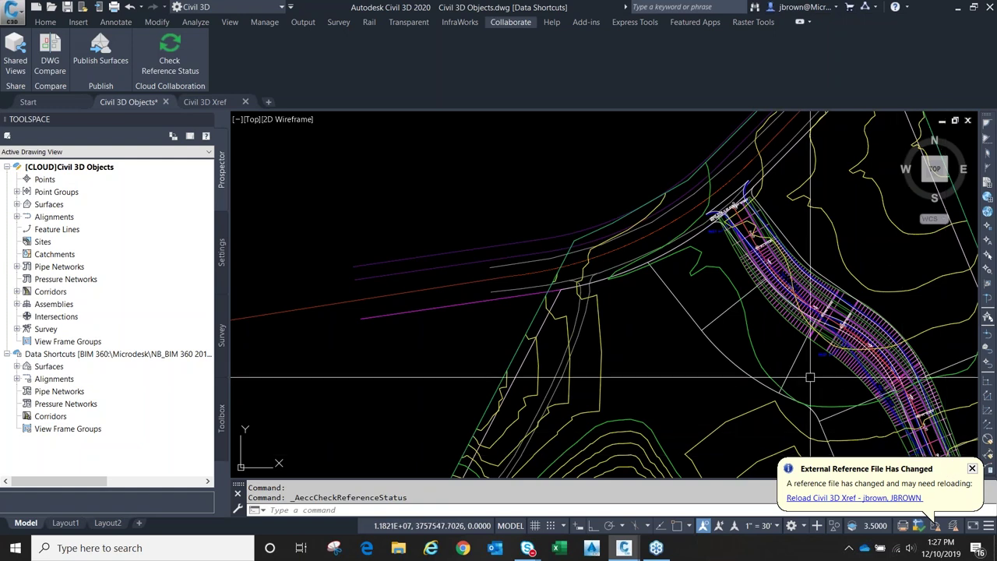
mouse_move(810, 378)
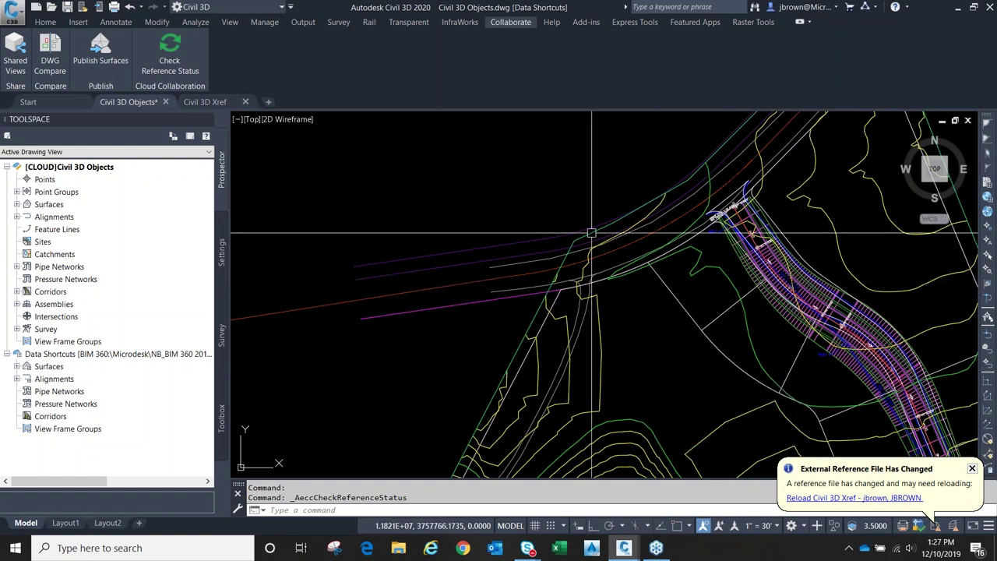
mouse_move(546, 180)
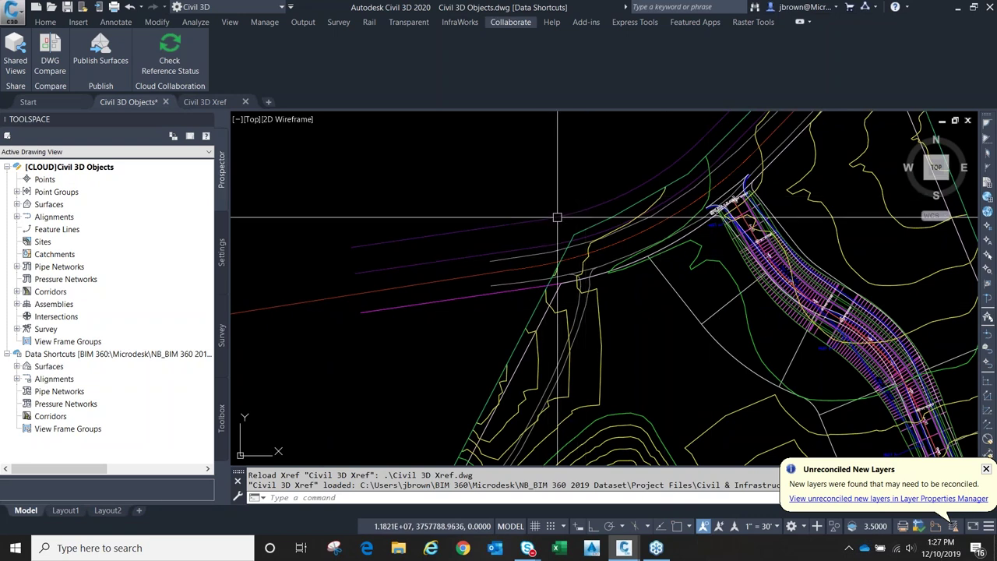
scroll(558, 220, "down", 2)
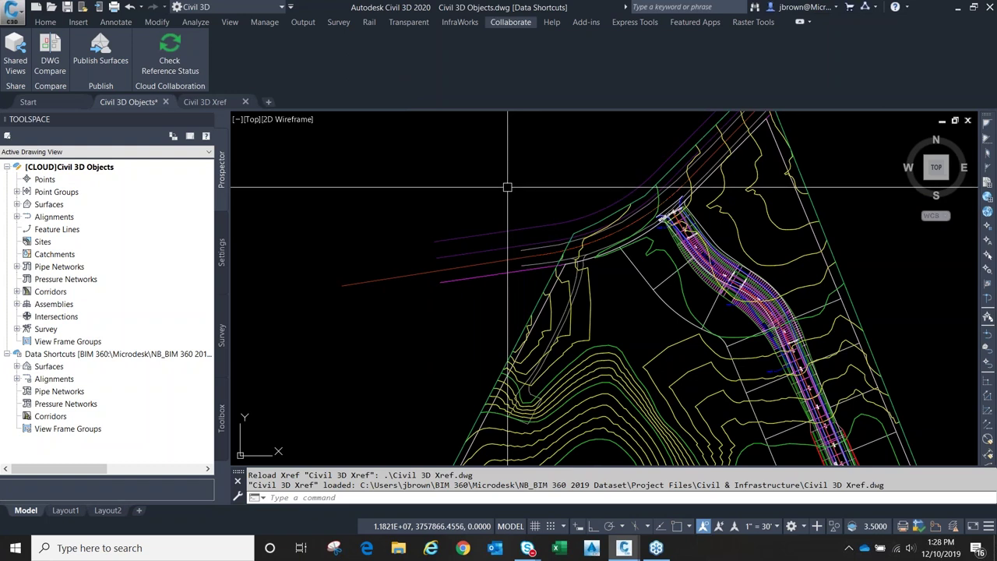
scroll(507, 187, "down", 3)
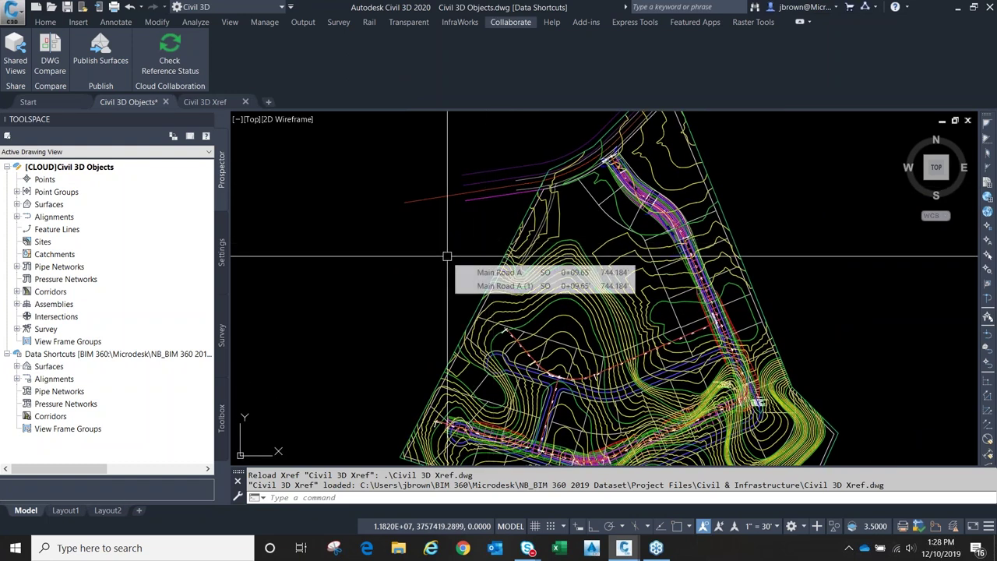
scroll(444, 265, "down", 2)
scroll(435, 271, "up", 2)
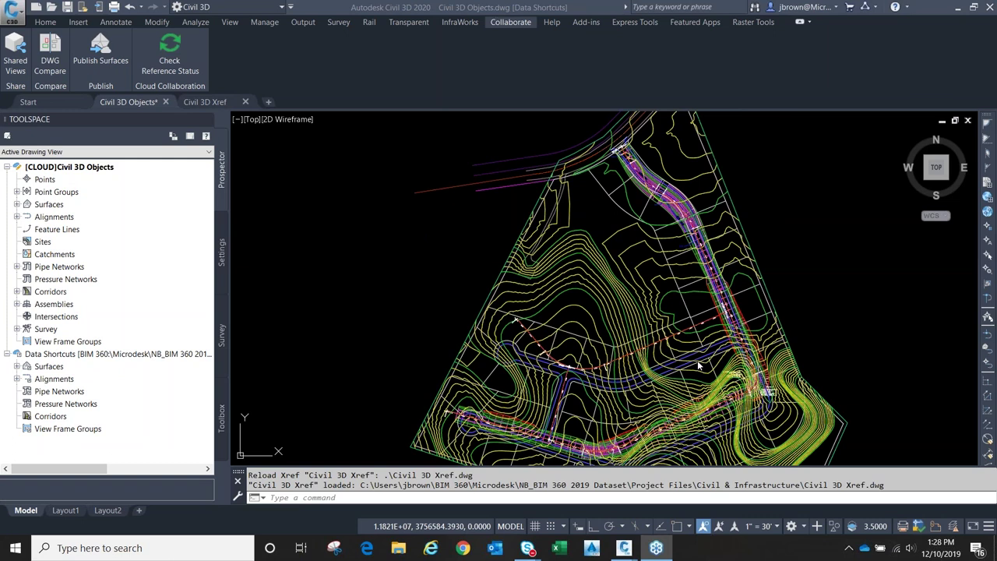
Step: Switch to BIM 360 Insight in the browser and review the project home's issue charts, checklists, RFIs and submittals
mouse_move(659, 547)
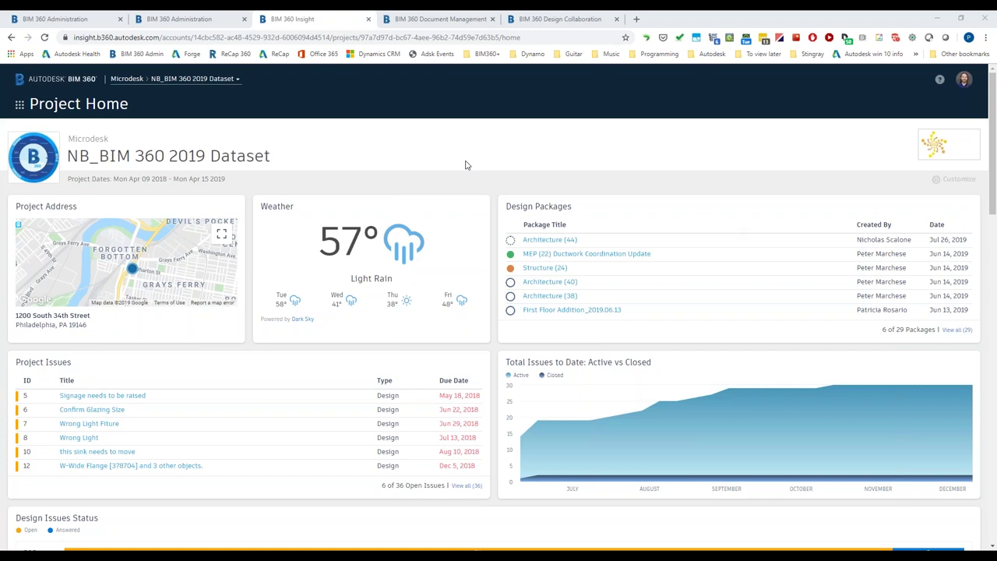
mouse_move(660, 383)
mouse_move(697, 289)
scroll(506, 389, "down", 2)
scroll(155, 423, "down", 2)
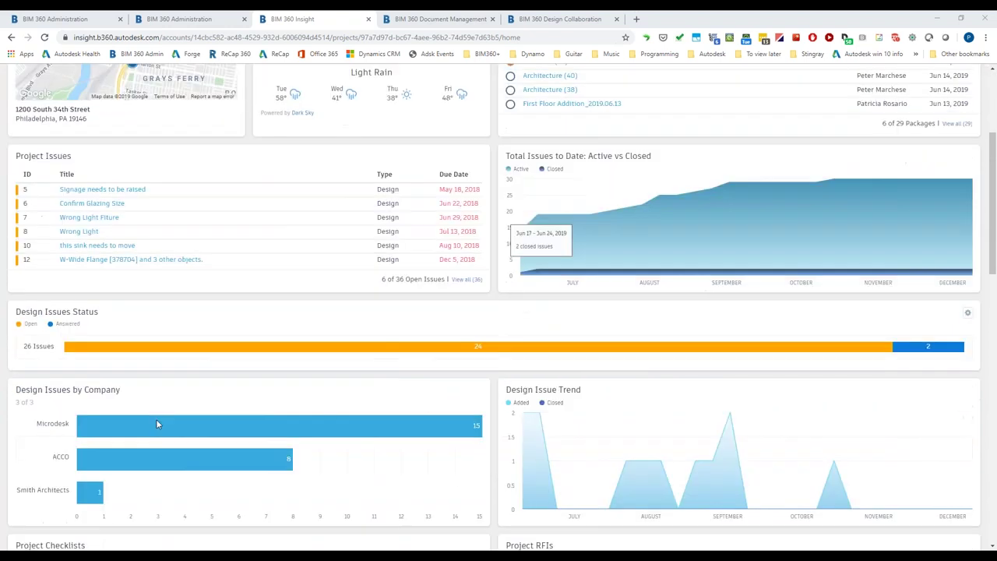
scroll(566, 433, "down", 5)
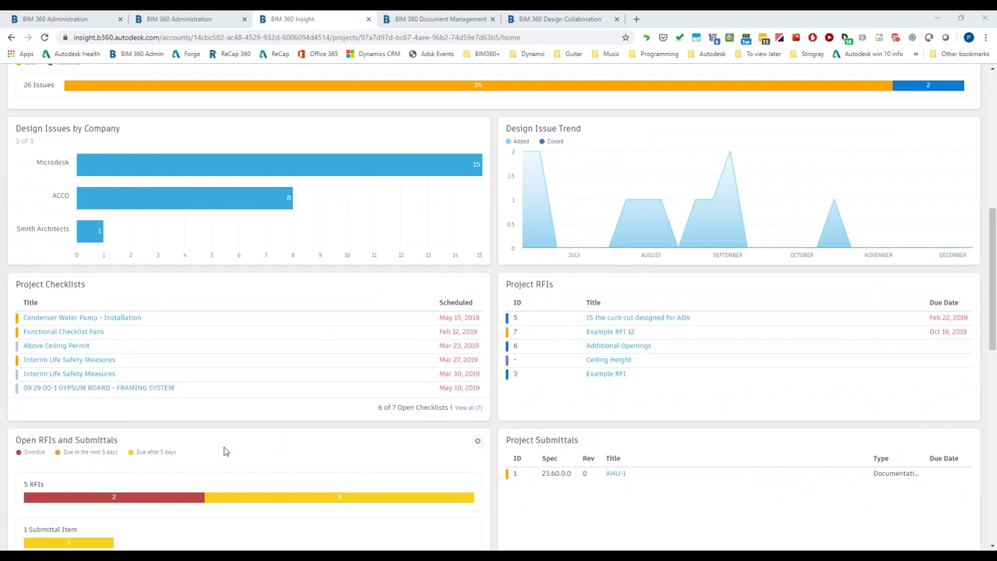
Step: Review the project home's budget and cost trends and TrueLook camera, and orbit the Elec Model Coordination model
scroll(444, 461, "down", 3)
scroll(444, 461, "up", 10)
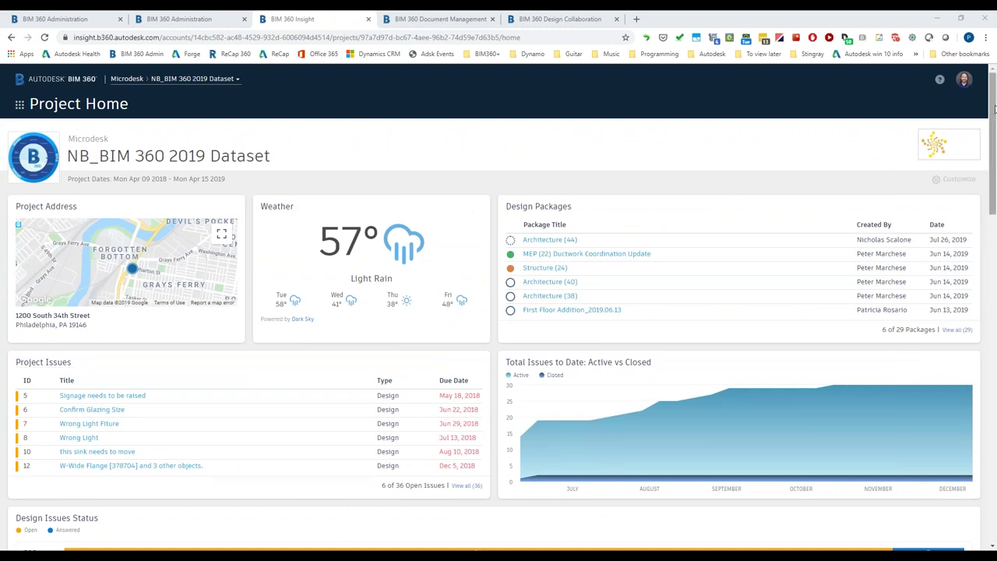
left_click_drag(994, 109, 985, 549)
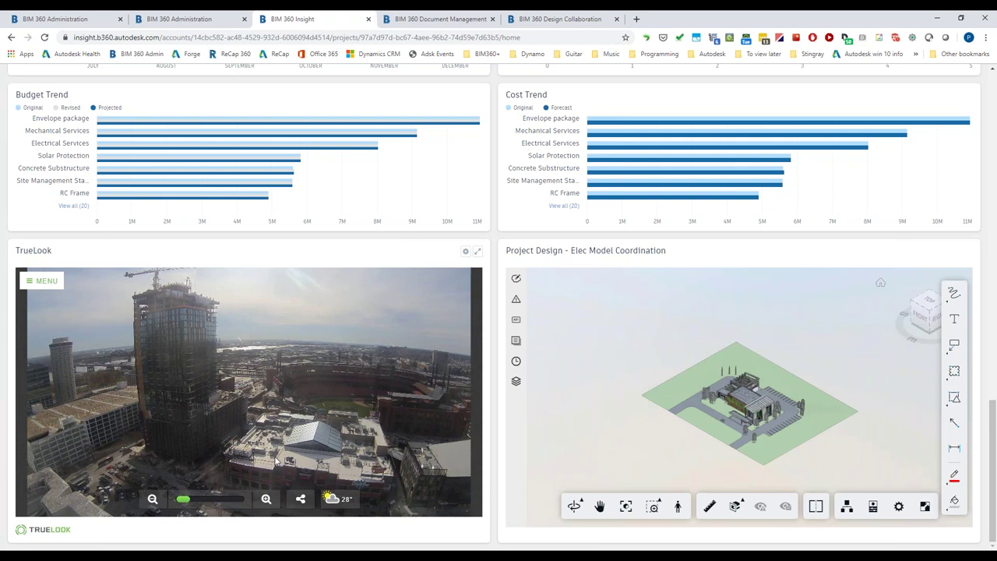
left_click_drag(750, 398, 642, 429)
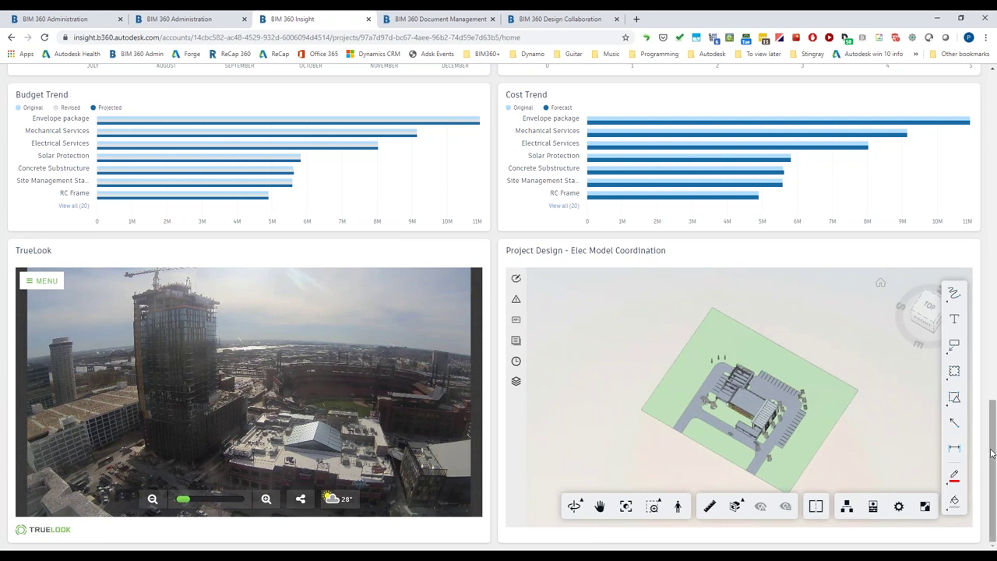
left_click_drag(992, 455, 991, 93)
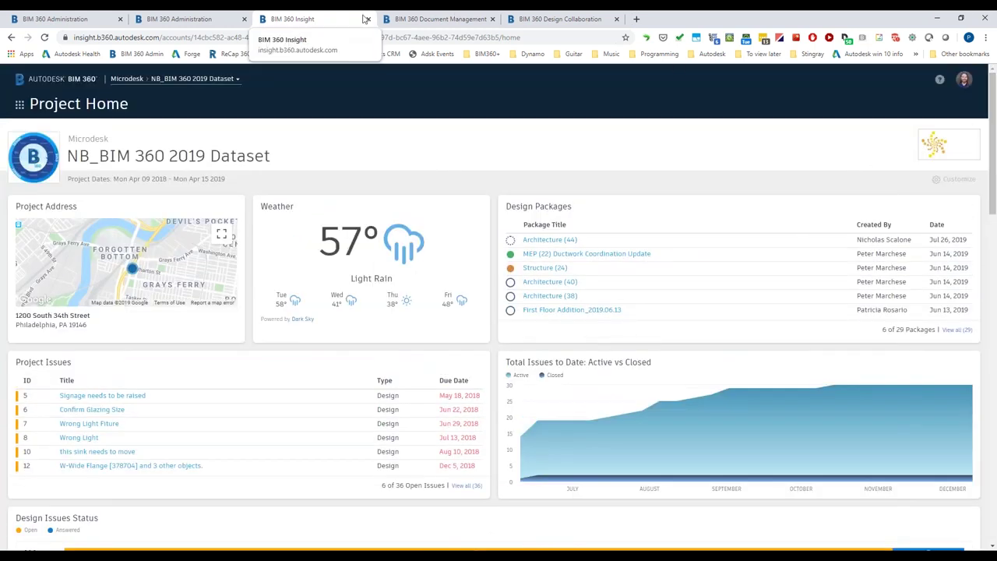
Step: Switch to Document Management and check who locked Civil 3D Xref.dwg and Civil 3D Objects.dwg in the Civil & Infrastructure folder
left_click(21, 106)
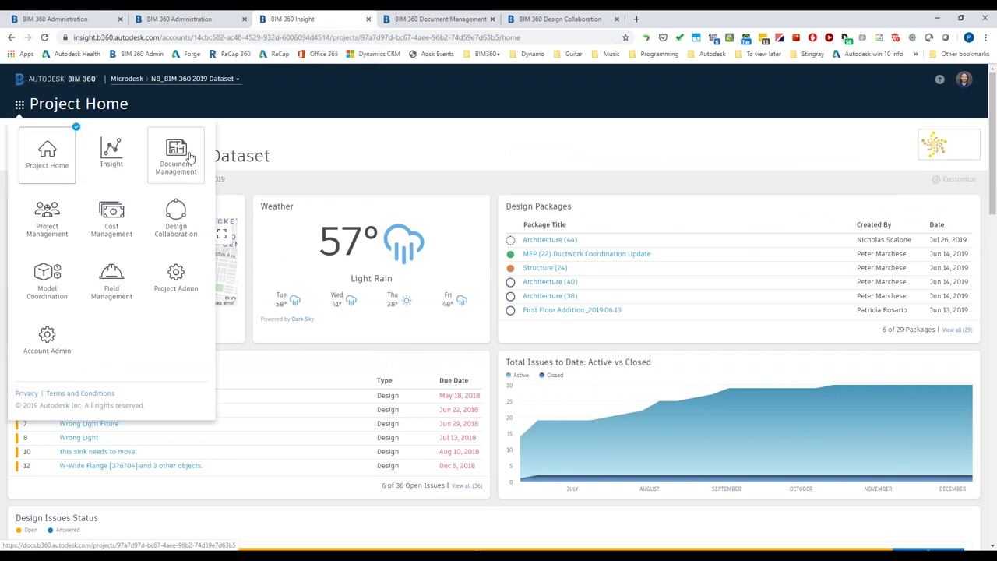
left_click(457, 22)
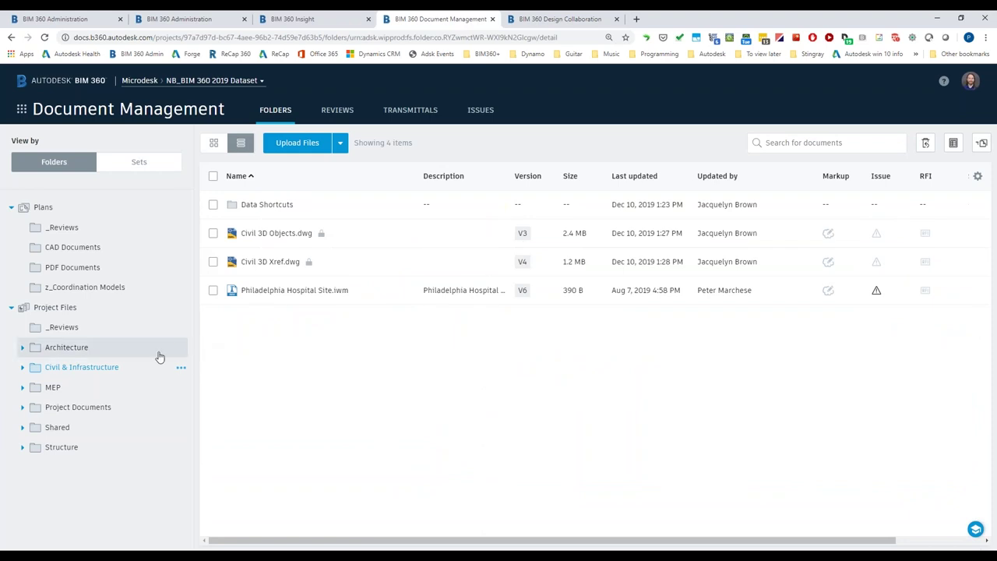
key("F5")
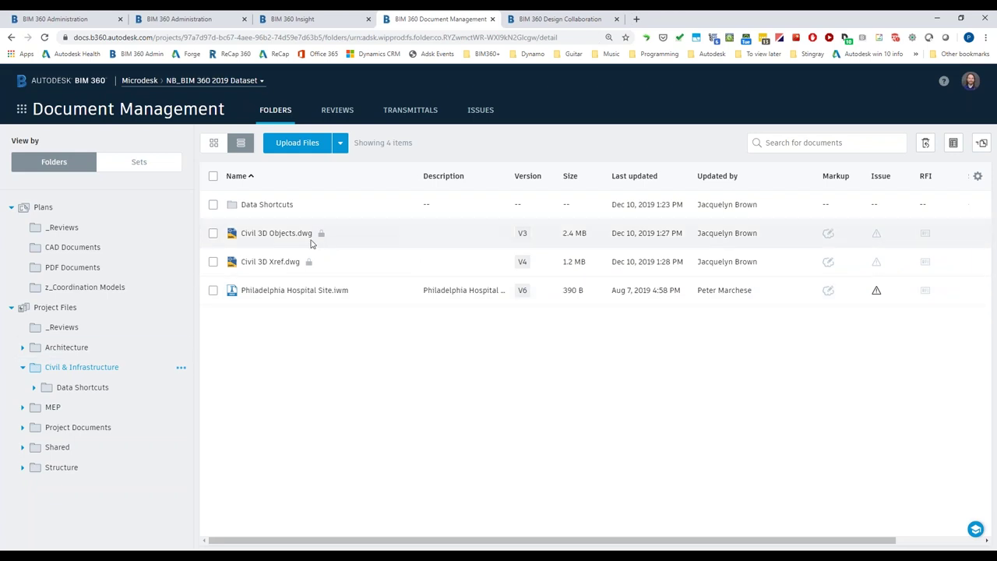
left_click(270, 265)
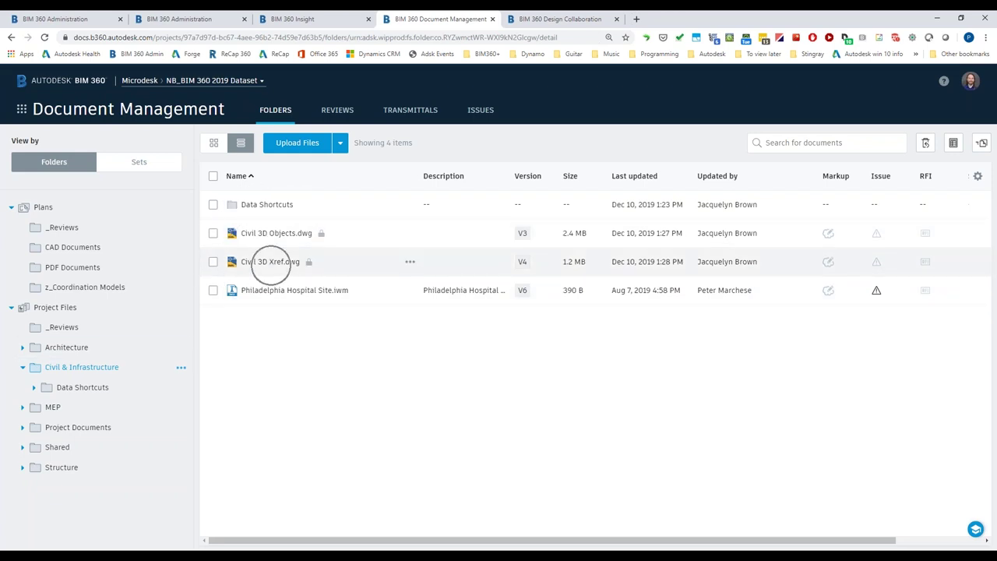
mouse_move(309, 261)
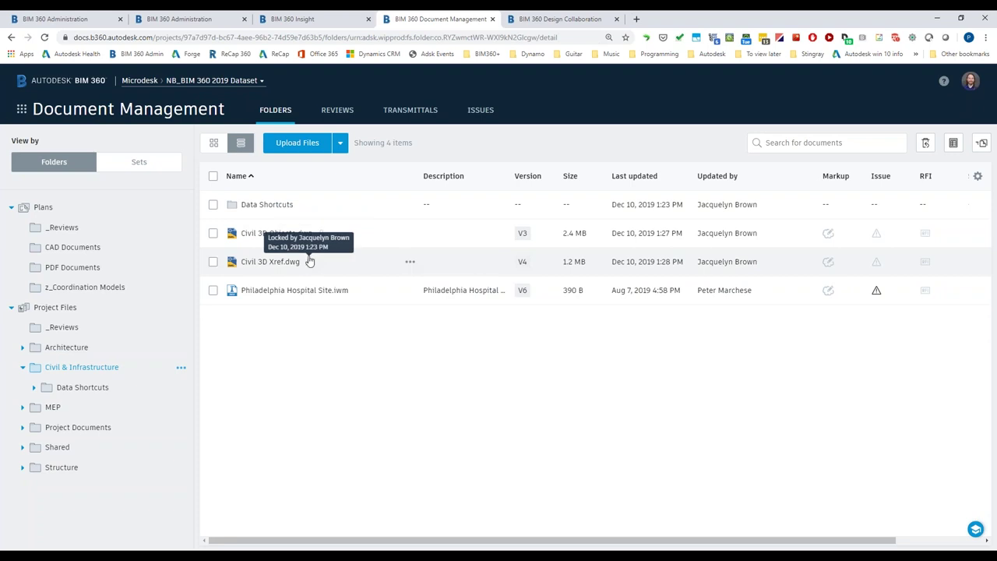
left_click(324, 234)
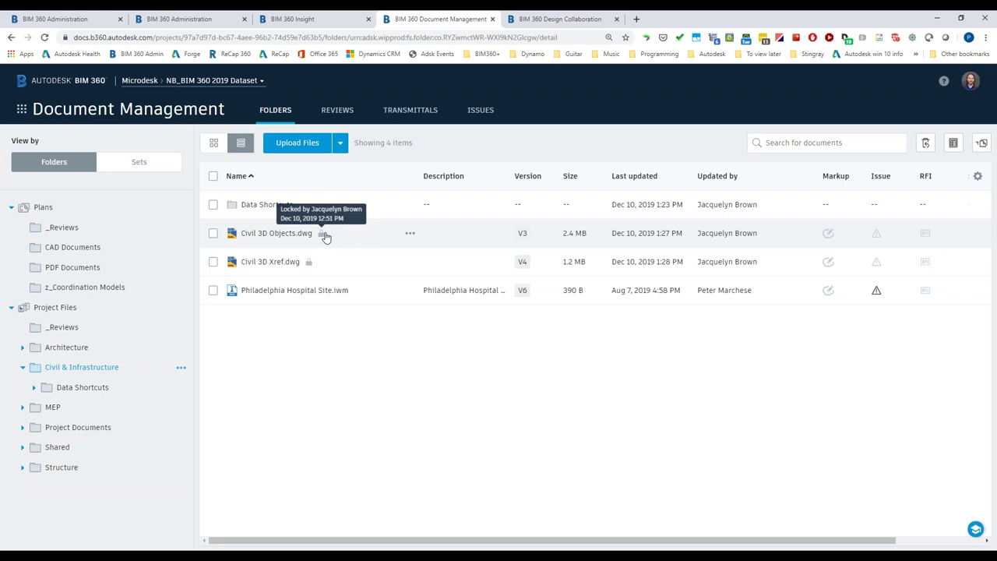
Step: From the version history of Civil 3D Objects.dwg, compare version V3 with V2 using the 2D View for both
left_click(522, 234)
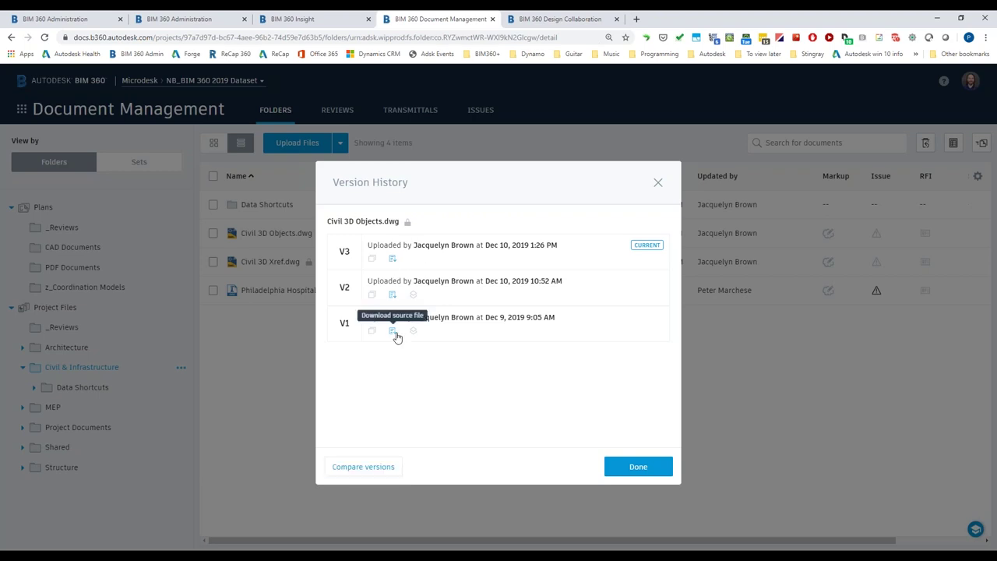
left_click(368, 468)
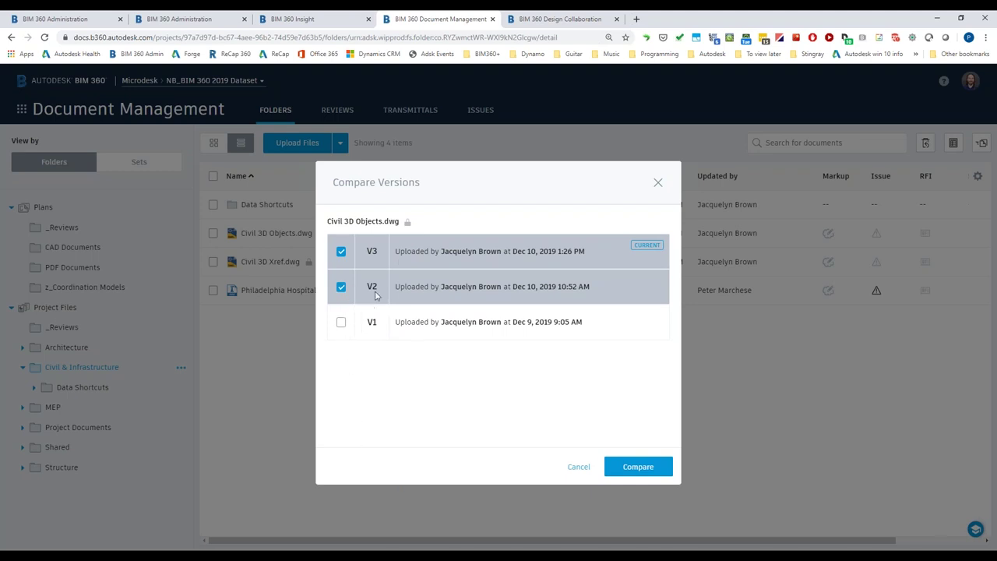
left_click(645, 471)
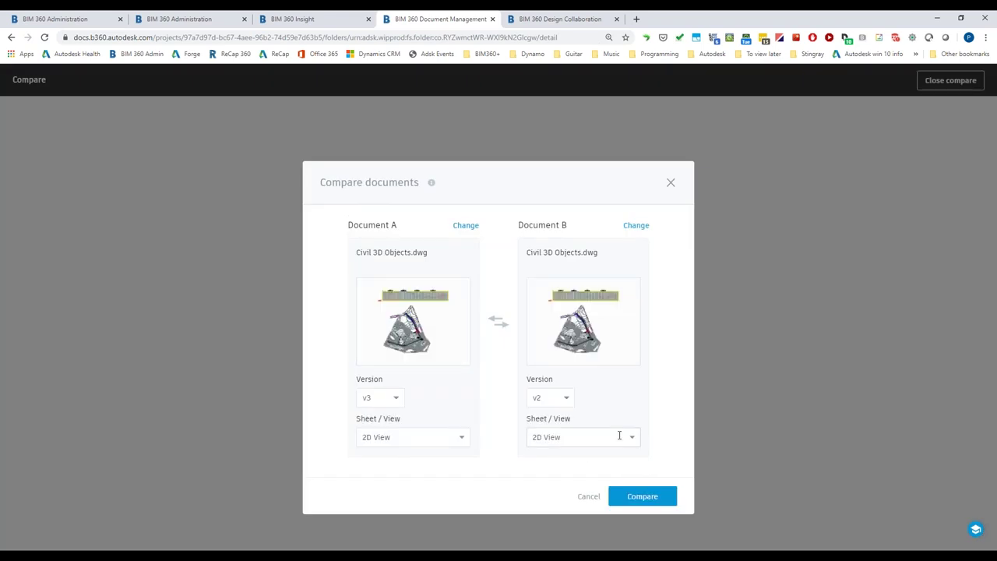
left_click(622, 436)
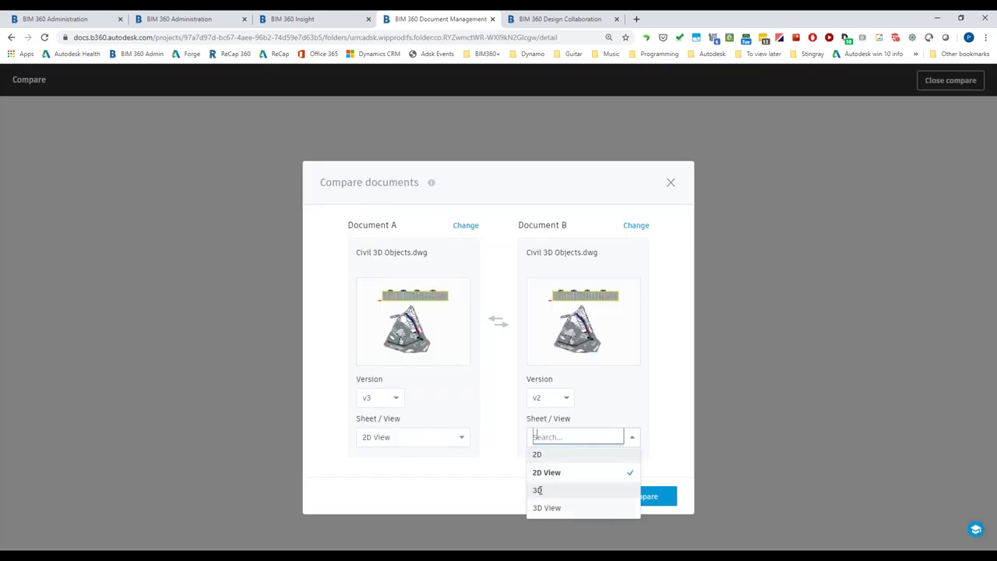
left_click(483, 472)
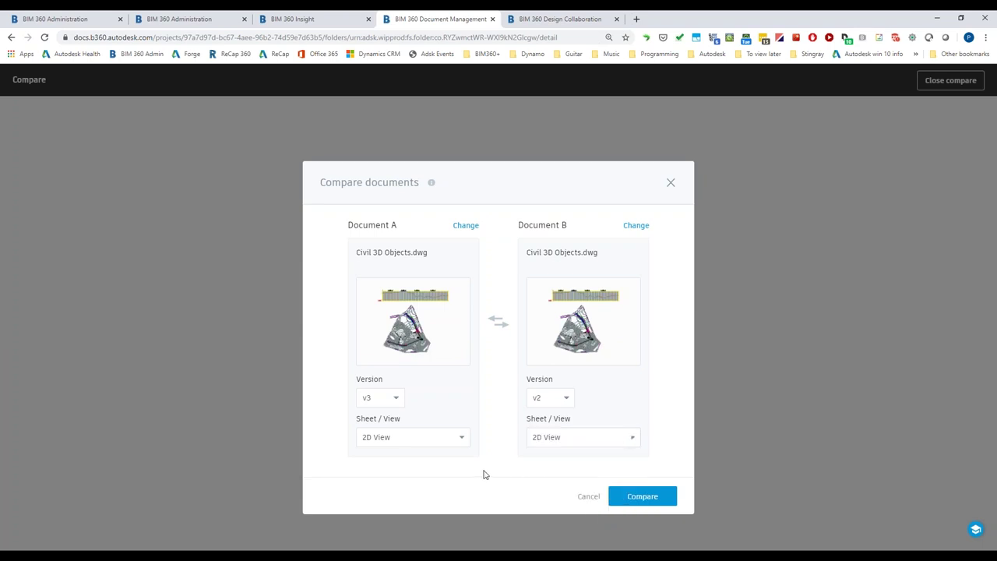
left_click(661, 503)
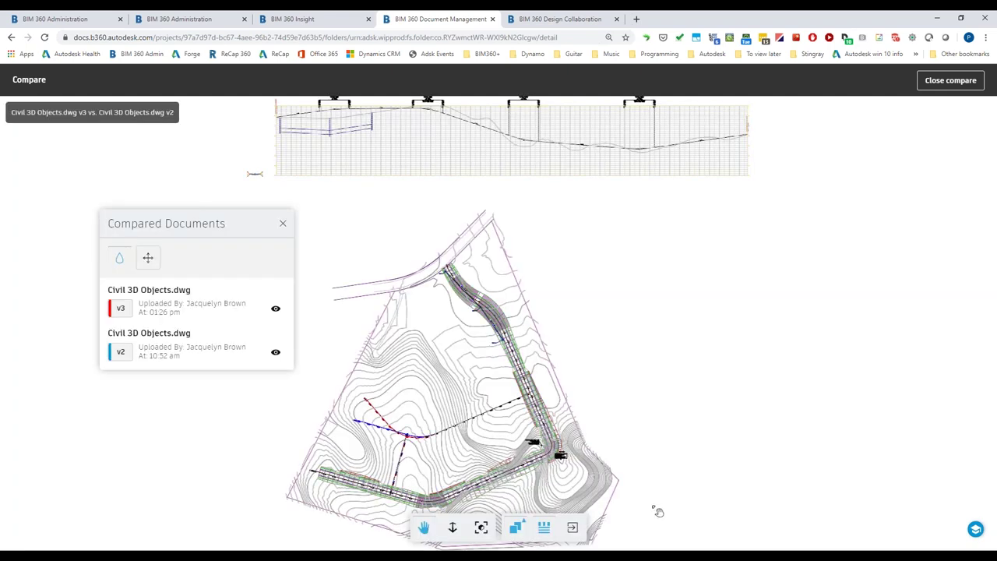
Step: Examine the alignment differences between the two versions in overlay and split view with the divider moved, and close the comparison
scroll(406, 445, "down", 3)
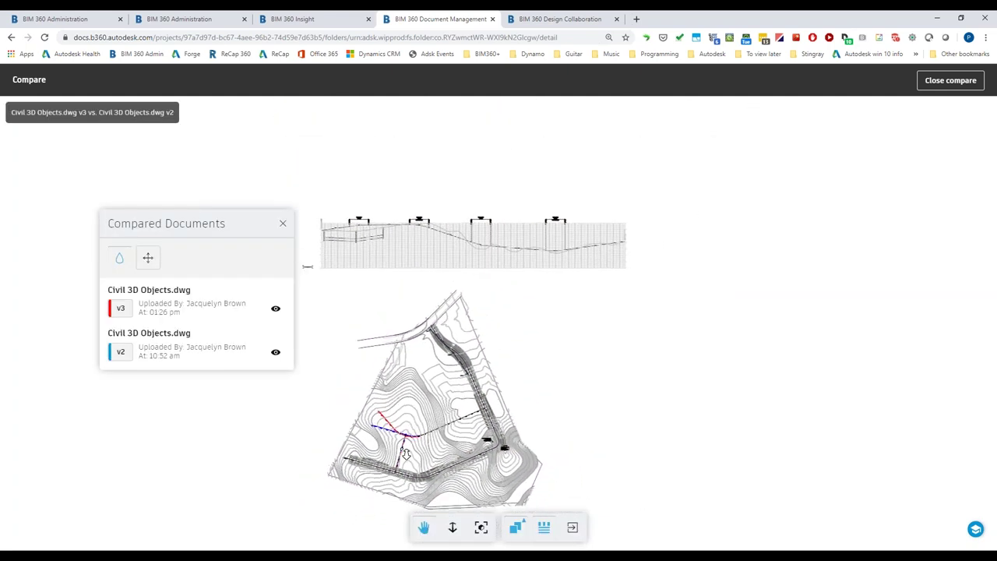
scroll(405, 454, "up", 8)
scroll(425, 392, "up", 3)
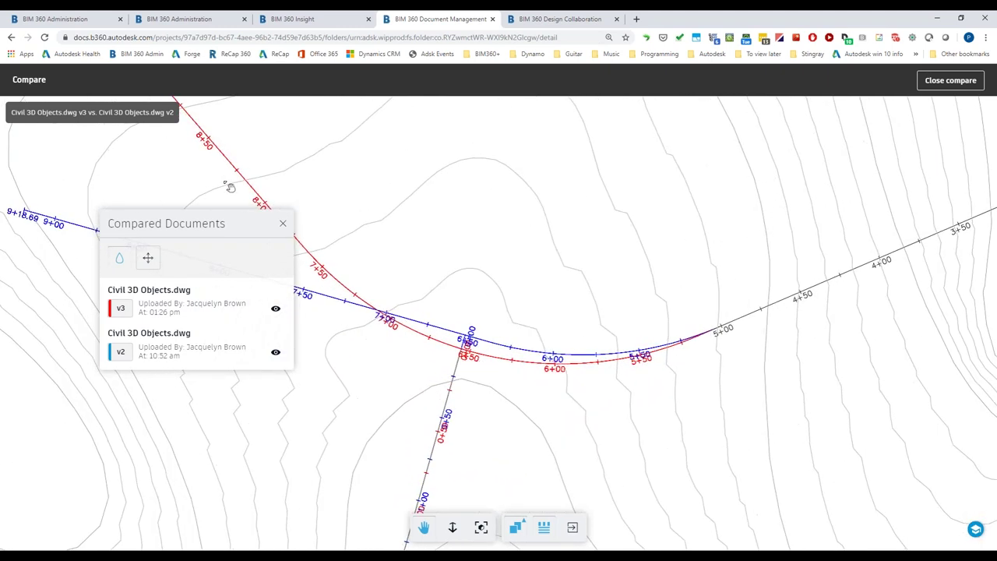
left_click(524, 528)
left_click(514, 467)
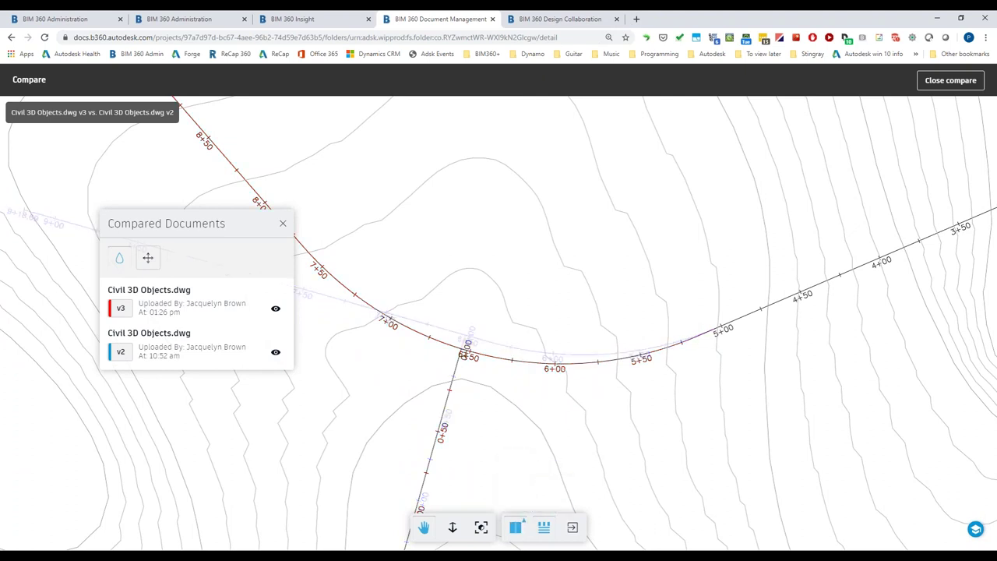
left_click_drag(499, 387, 573, 448)
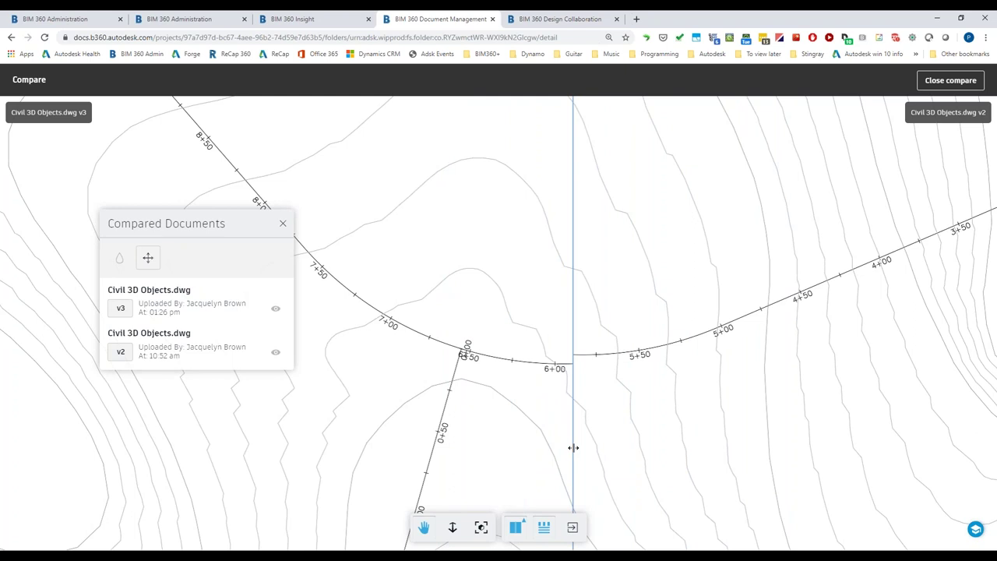
left_click(934, 81)
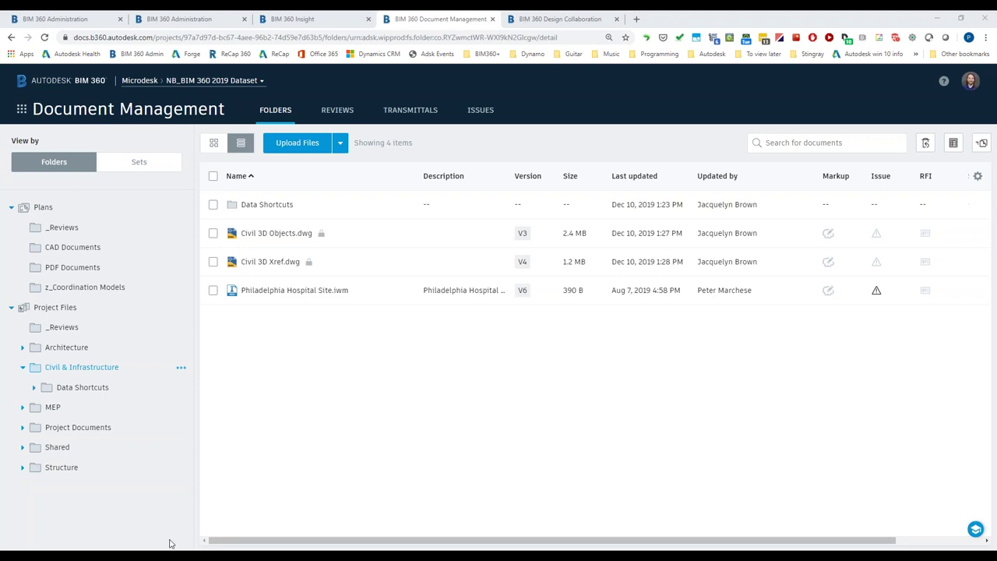
Step: Switch to File Explorer, download Civil 3D Objects.dwg from the Civil & Infrastructure folder, check the pending actions, and return to the browser
key("alt+Tab")
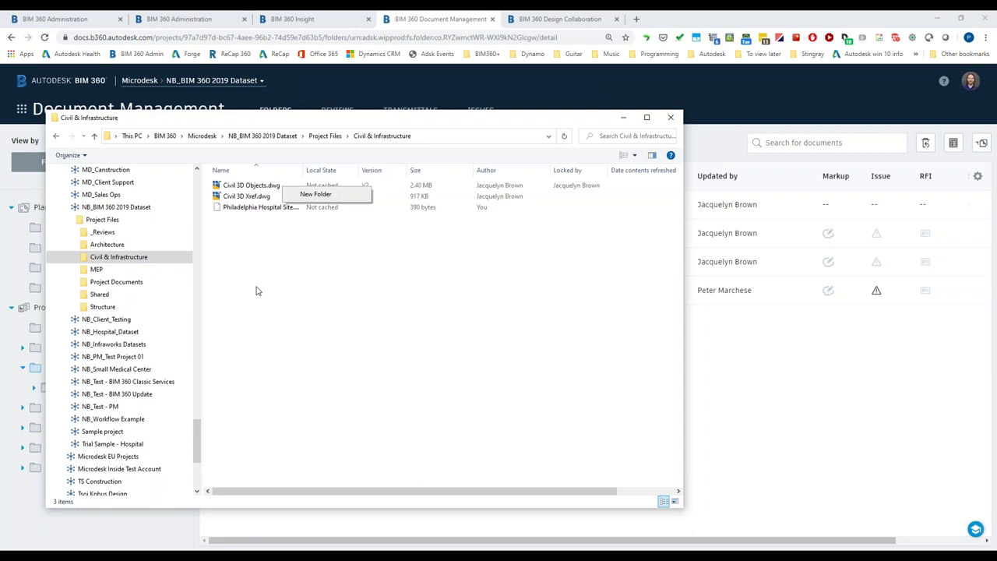
left_click(244, 185)
right_click(242, 187)
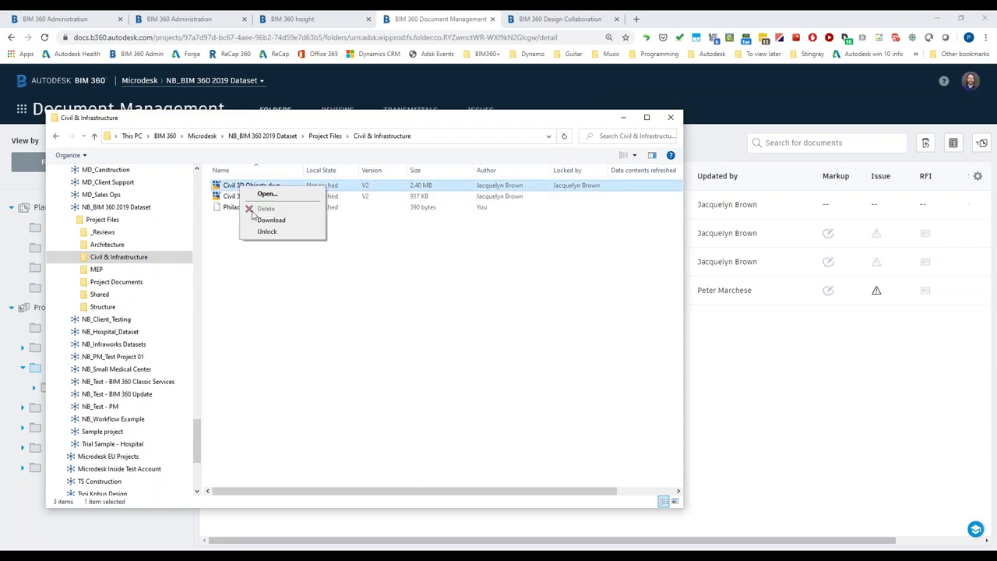
left_click(258, 225)
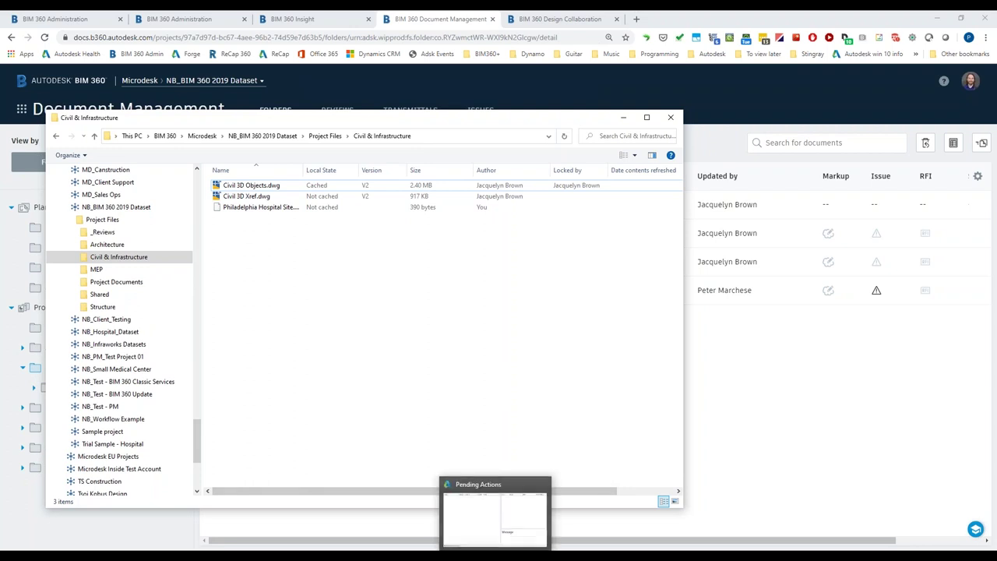
left_click_drag(415, 304, 445, 274)
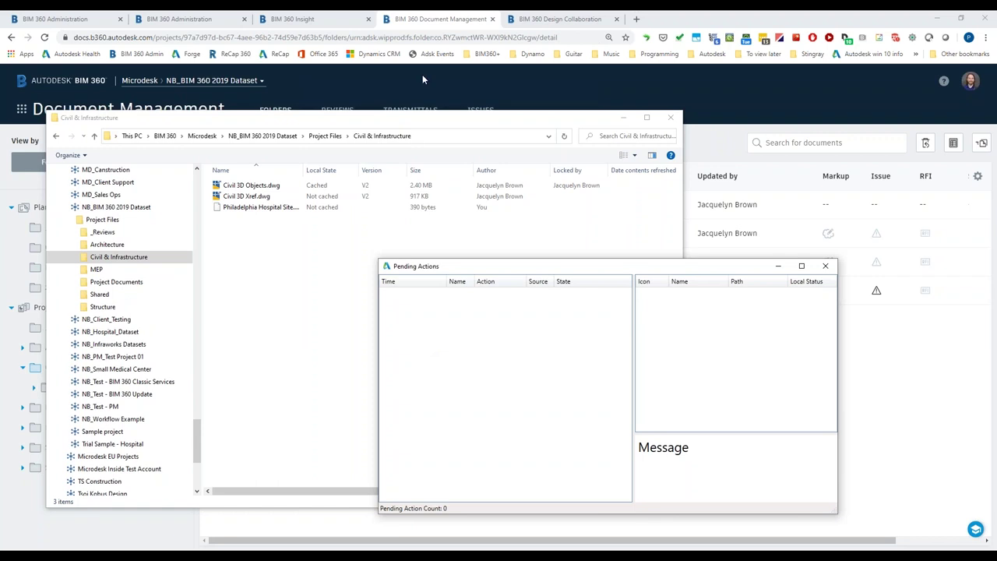
left_click(457, 22)
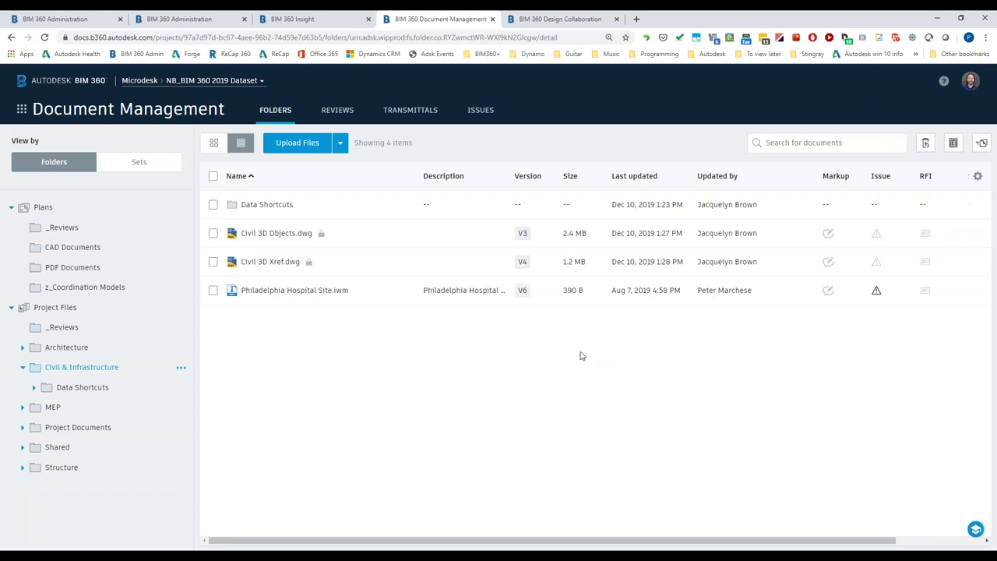
Step: Switch to Civil 3D and change the account for its BIM 360 project list to Microdesk
key("alt+Tab")
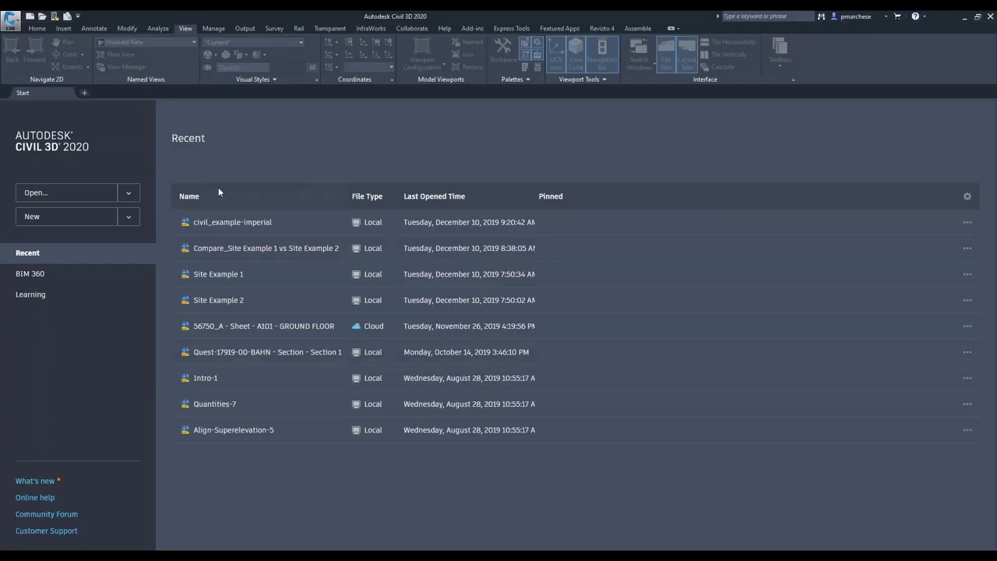
left_click(53, 282)
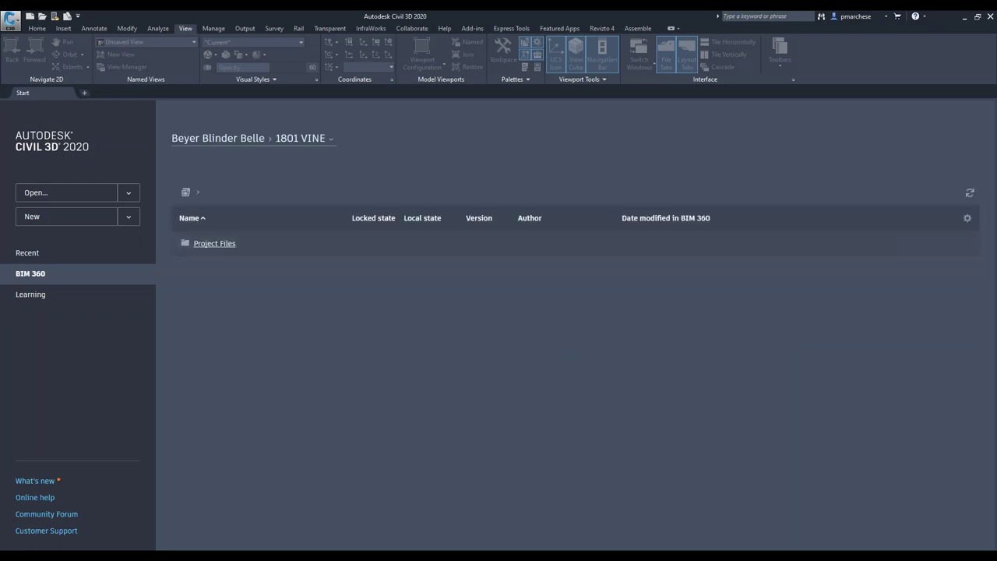
left_click(290, 142)
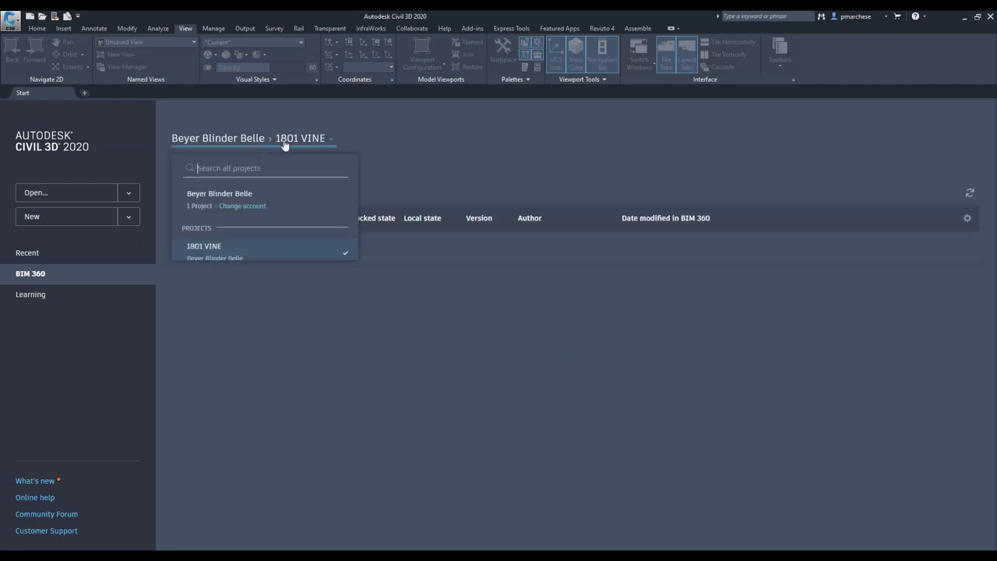
left_click(242, 206)
scroll(257, 390, "down", 3)
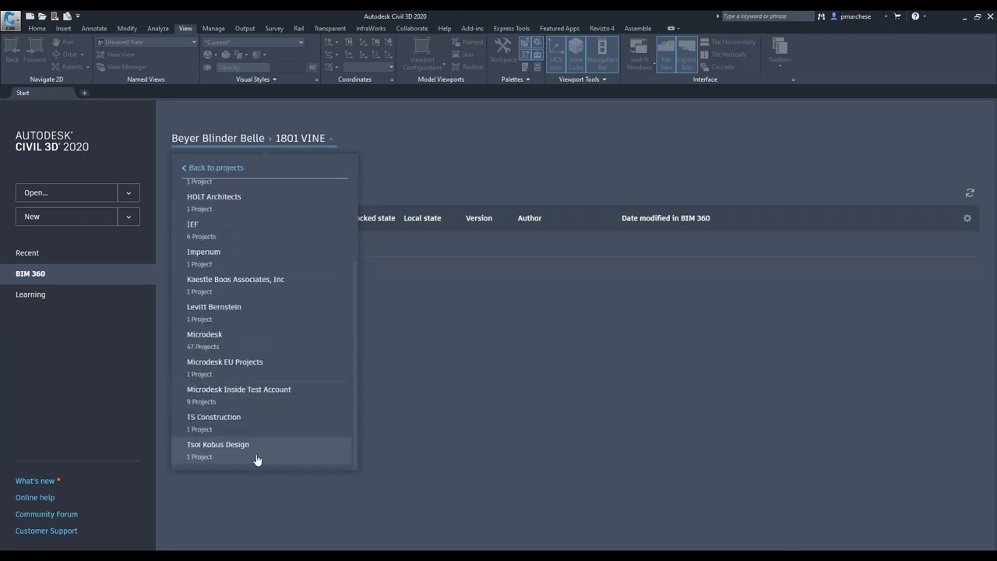
left_click(218, 337)
Step: Search the projects for 2019, choose NB_BIM 360 2019 Dataset and open its Project Files folder
scroll(248, 345, "down", 5)
scroll(249, 345, "down", 10)
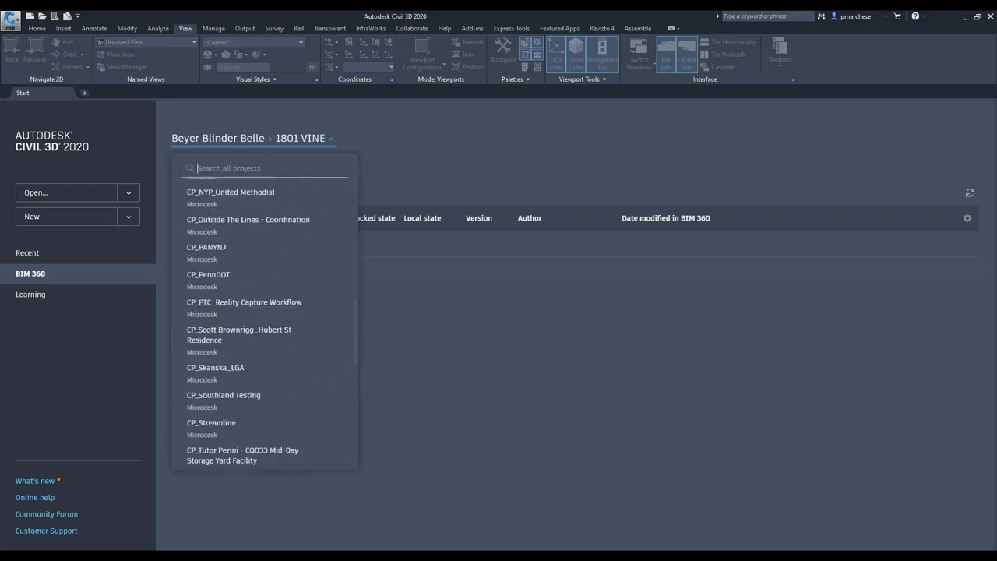
scroll(271, 420, "down", 6)
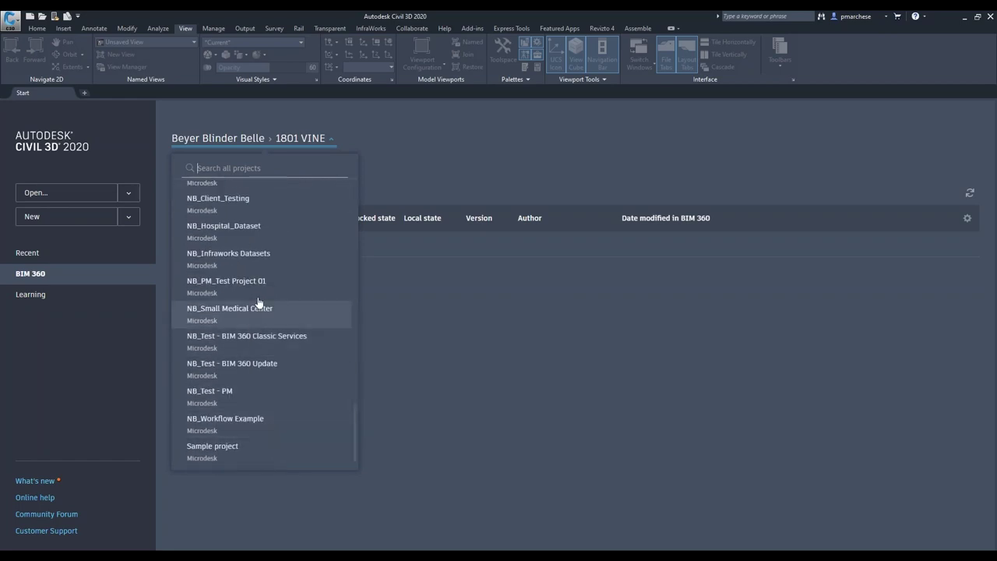
scroll(261, 309, "down", 1)
type("2019")
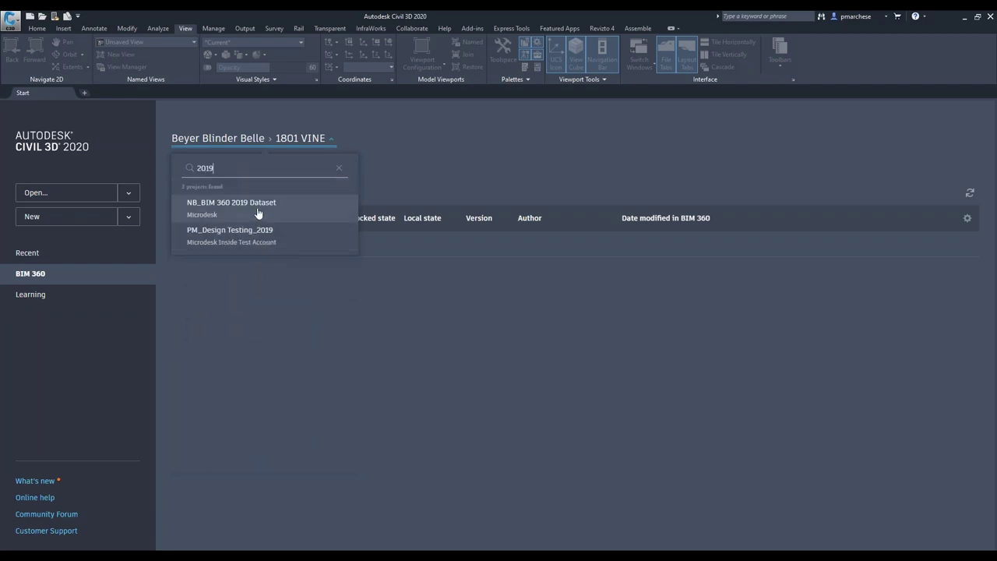
left_click(260, 212)
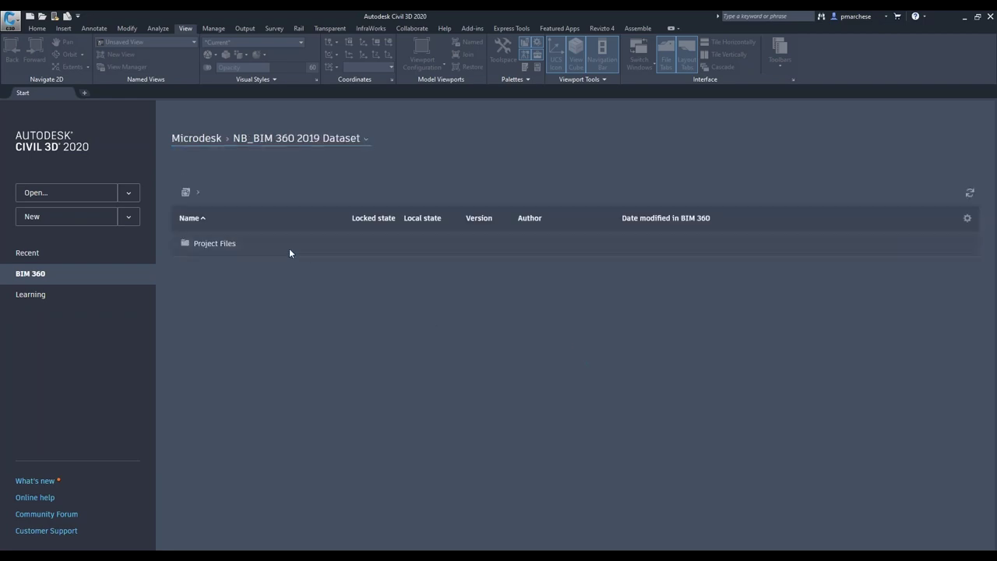
left_click(220, 245)
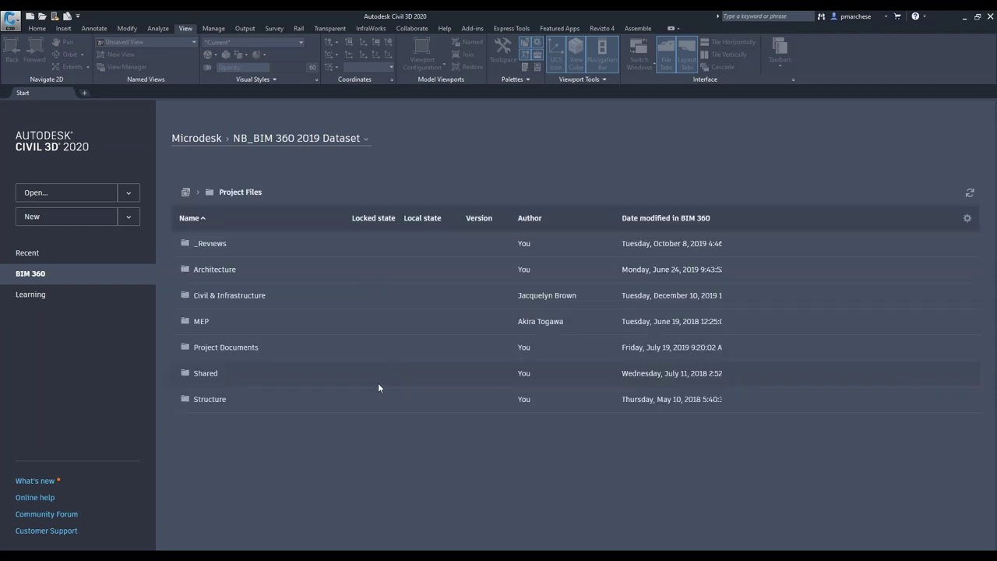
Step: Open the Civil & Infrastructure project folder and check the locked state of Civil 3D Objects.dwg
left_click(233, 298)
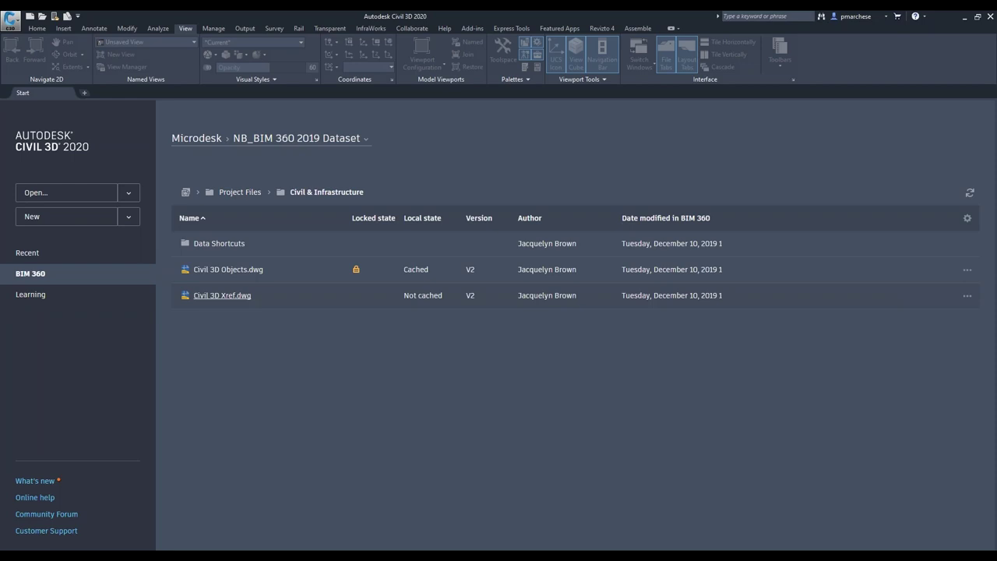
left_click(357, 271)
Step: Switch to BIM 360 Document Management in the browser and open Civil 3D Objects.dwg in the viewer
mouse_move(298, 547)
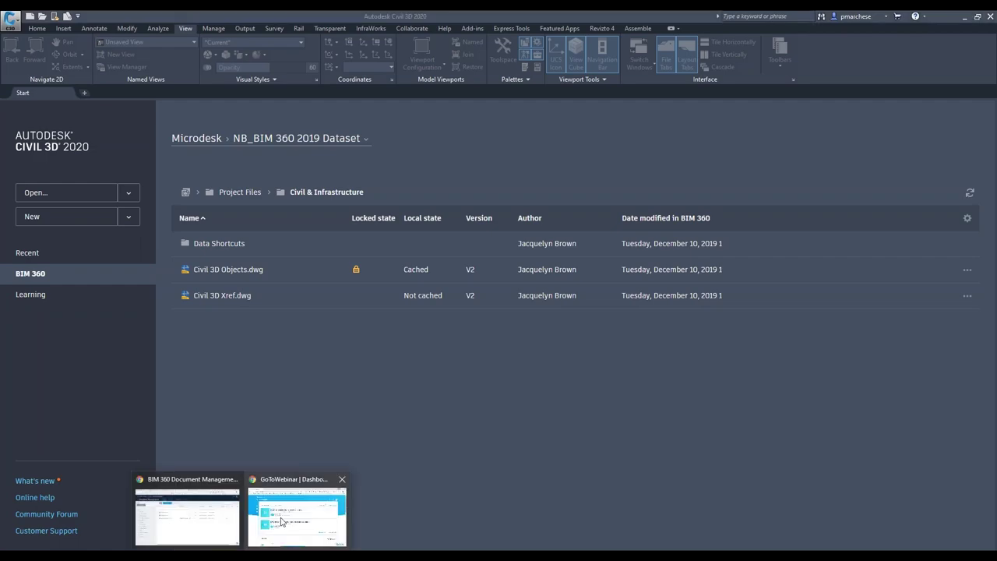
left_click(183, 514)
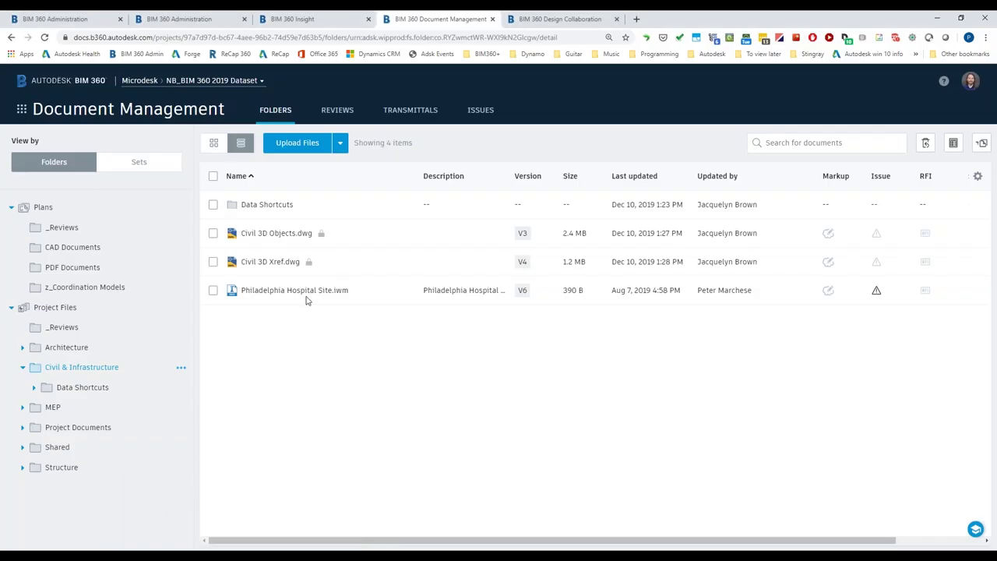
left_click(286, 234)
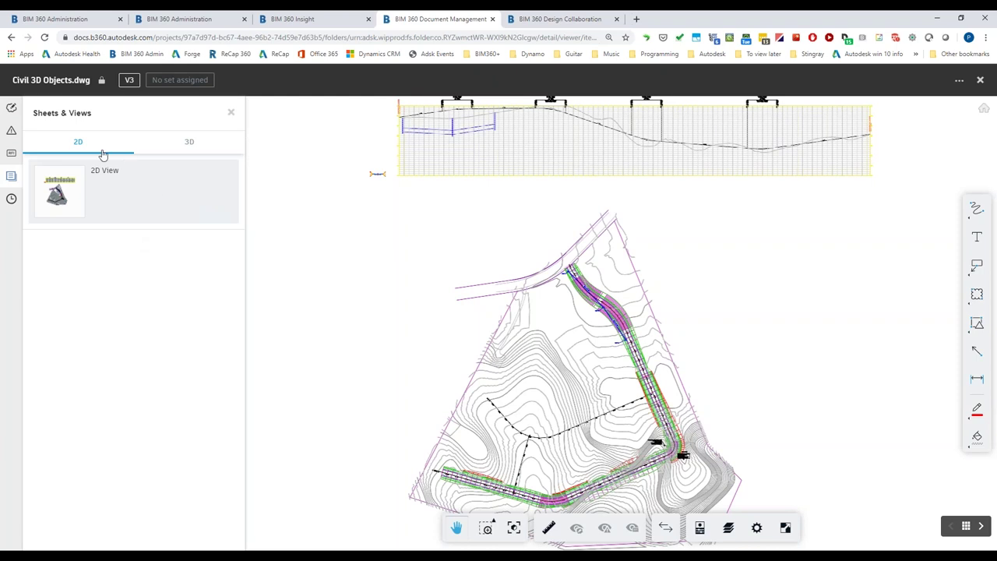
Step: Prepare the 2D view of Civil 3D Objects.dwg for printing and cancel the print
left_click(959, 81)
left_click(917, 154)
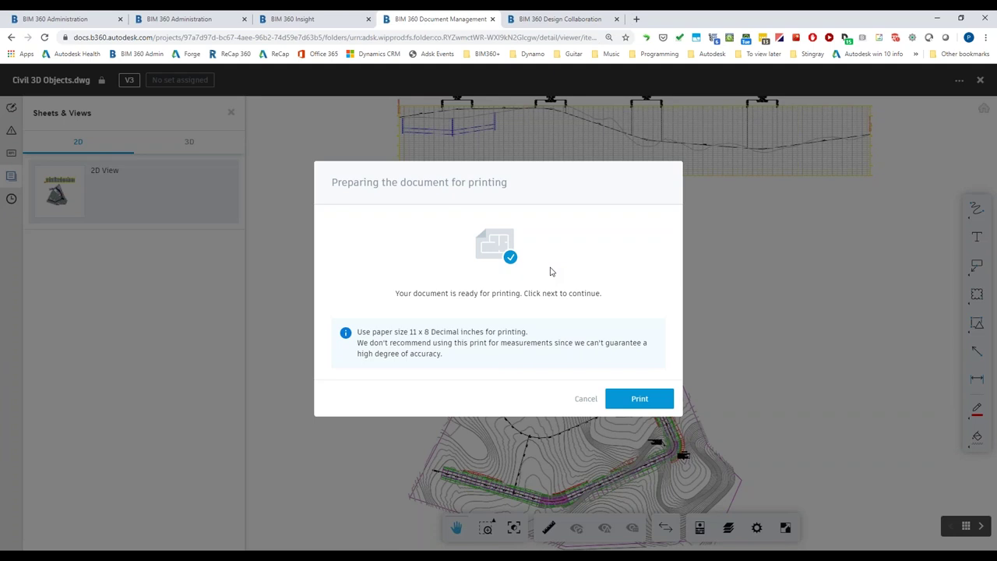
left_click(586, 399)
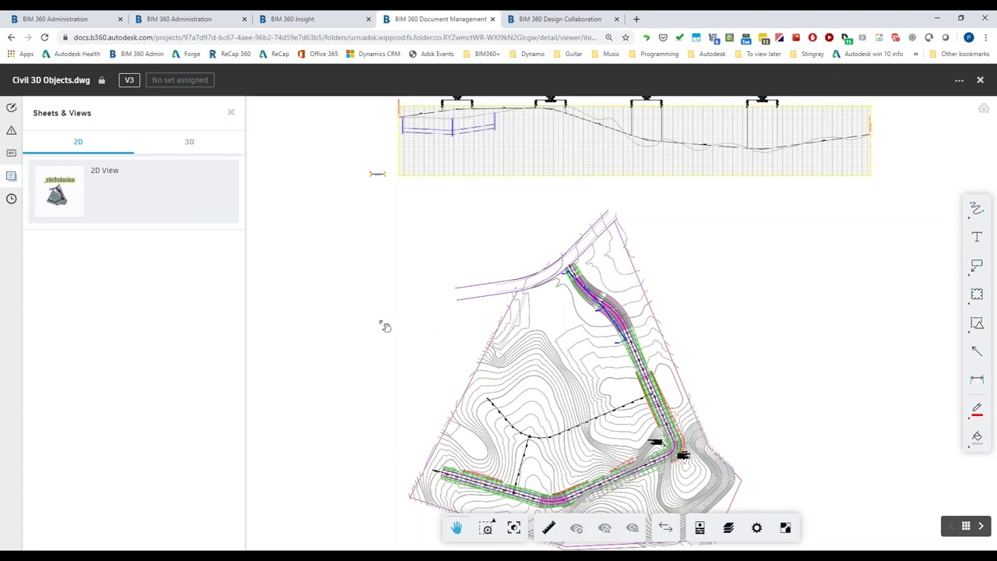
Step: Switch to the PowerPoint slide show and advance to the Design package highlight on the BIM 360 Packages slide
mouse_move(428, 547)
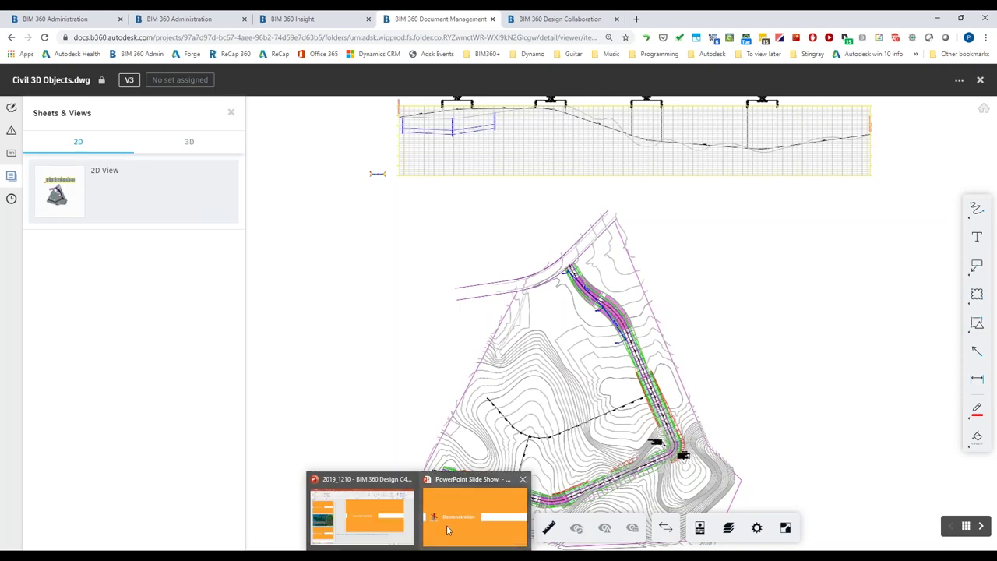
left_click(448, 530)
left_click(448, 526)
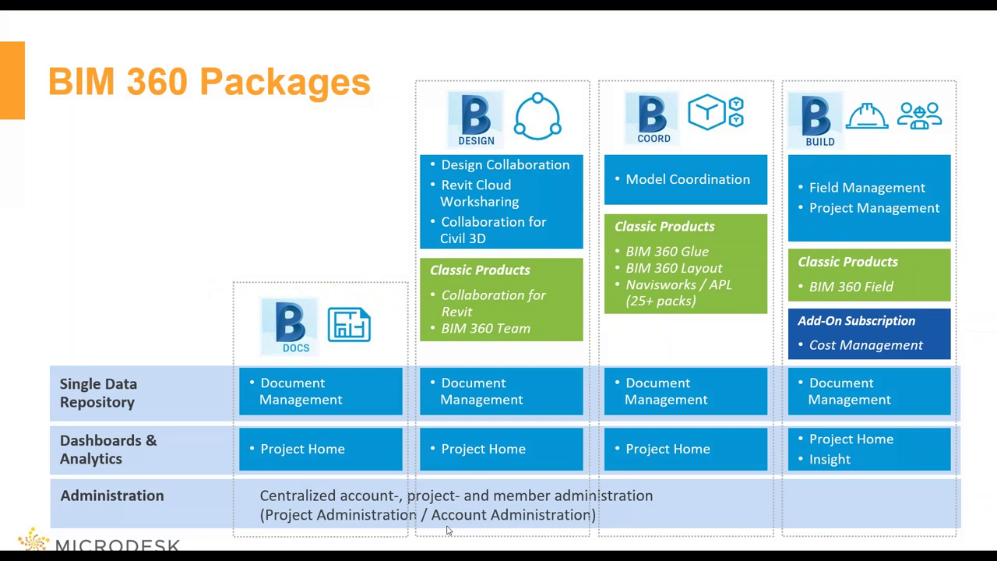
key("Right")
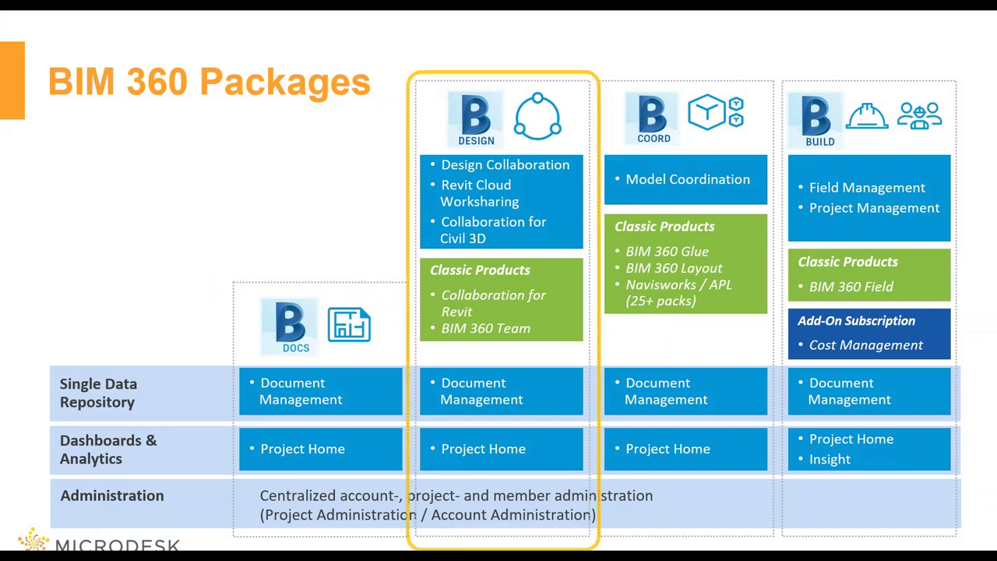